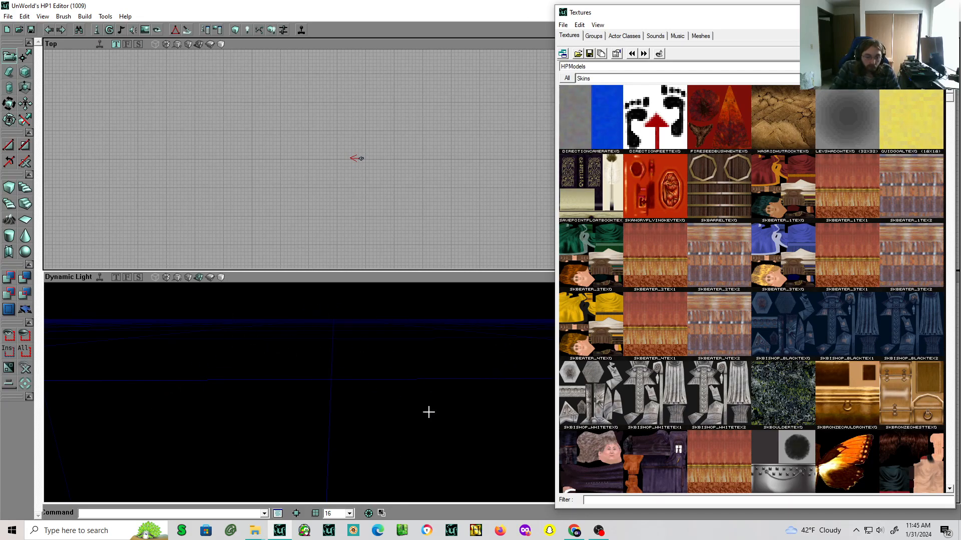
# Move the Textures browser window aside to look at the Top, Front, Side and Dynamic Light viewports
pyautogui.moveTo(610, 14); pyautogui.dragTo(707, 22)
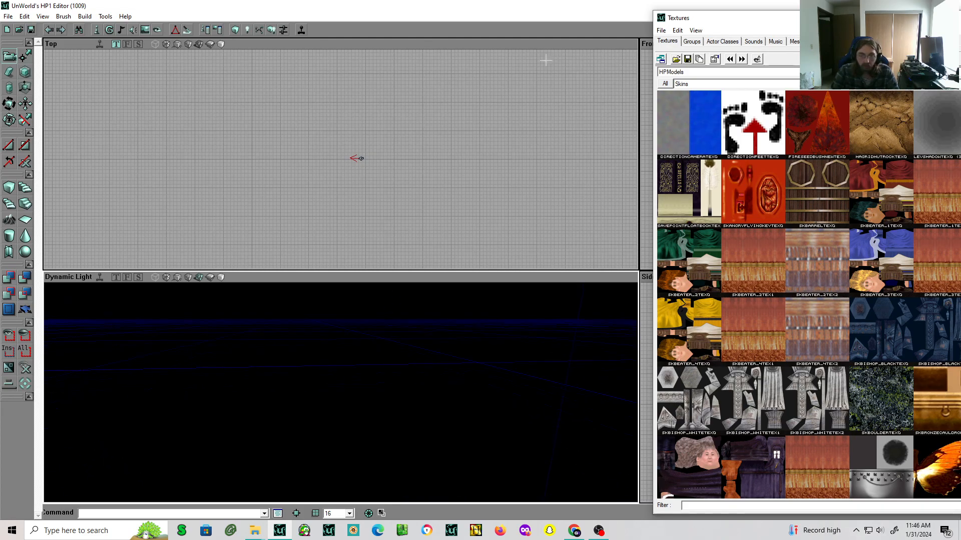
pyautogui.moveTo(760, 24); pyautogui.dragTo(739, 221)
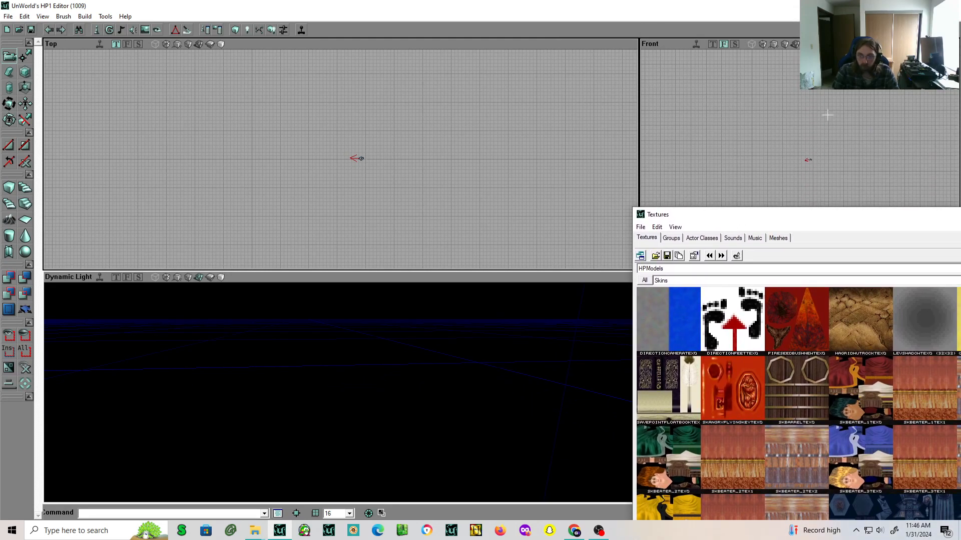
pyautogui.moveTo(839, 217); pyautogui.dragTo(411, 108)
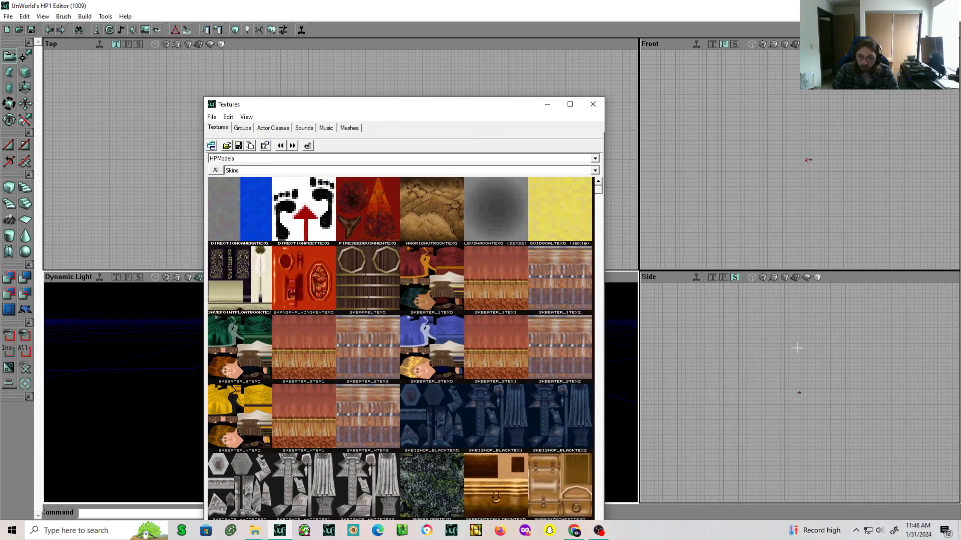
pyautogui.moveTo(349, 108); pyautogui.dragTo(721, 27)
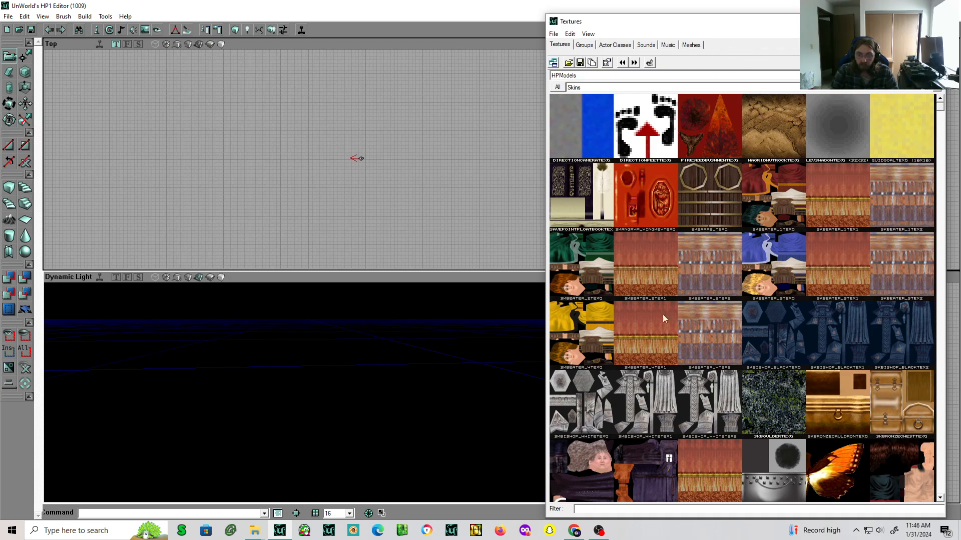
# Look through the Groups, Actor Classes, Sounds, Music and Meshes browsers and return to Textures
pyautogui.click(584, 46)
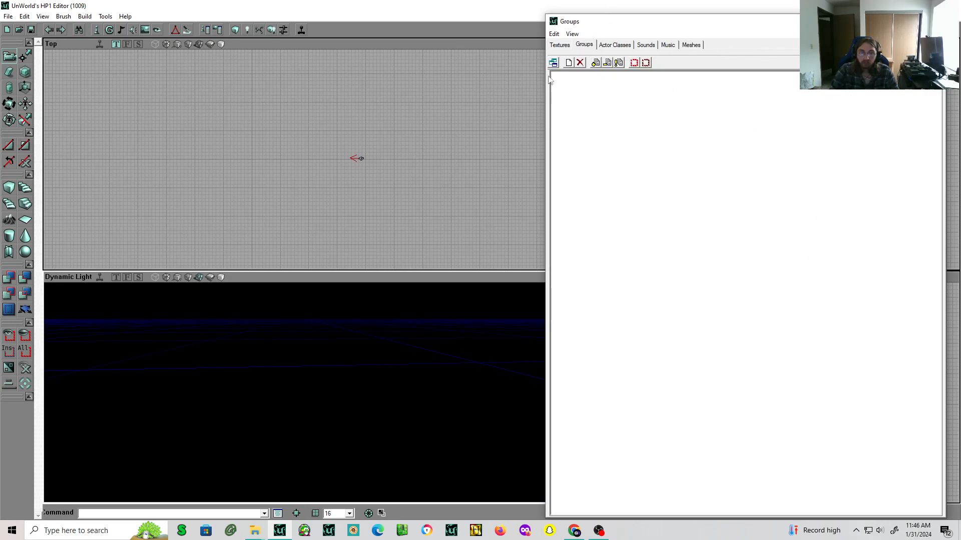
pyautogui.click(617, 46)
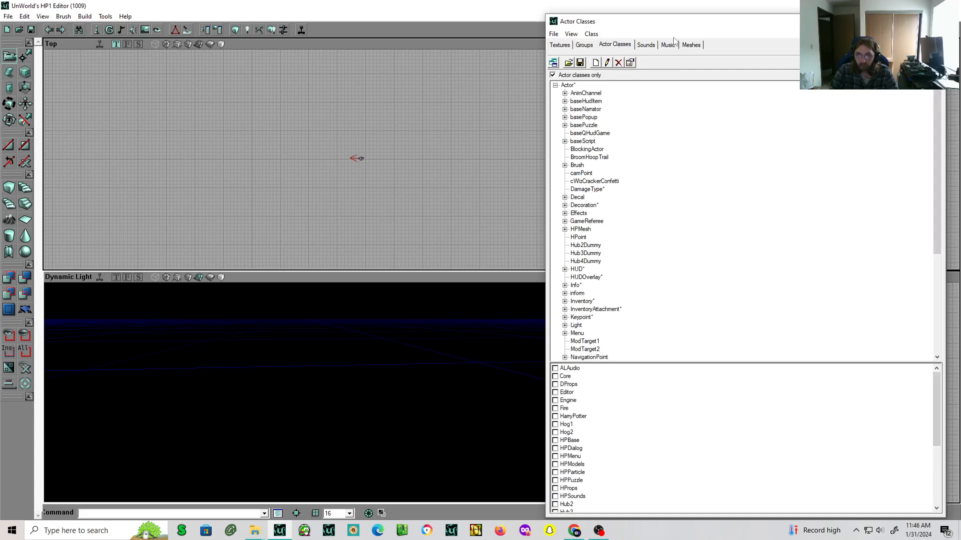
pyautogui.click(652, 46)
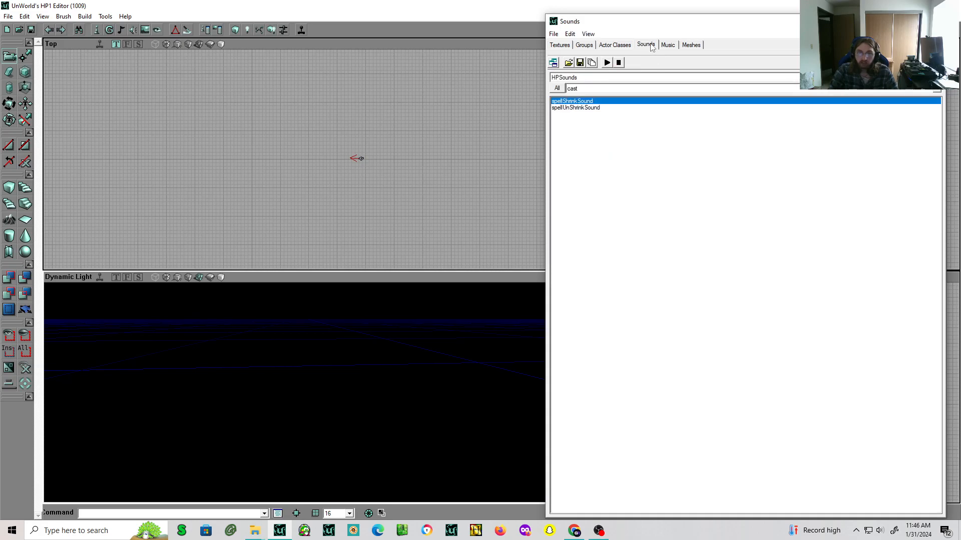
pyautogui.click(675, 46)
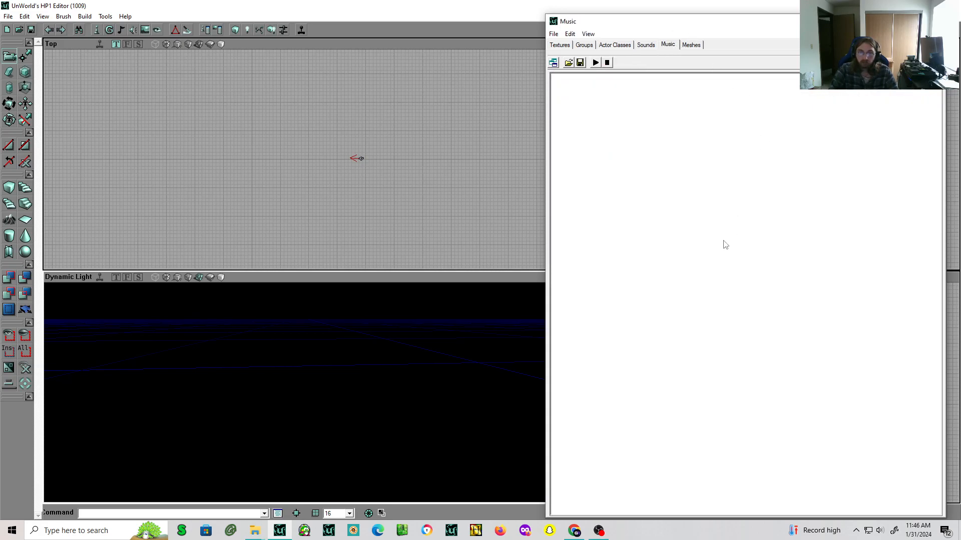
pyautogui.click(694, 46)
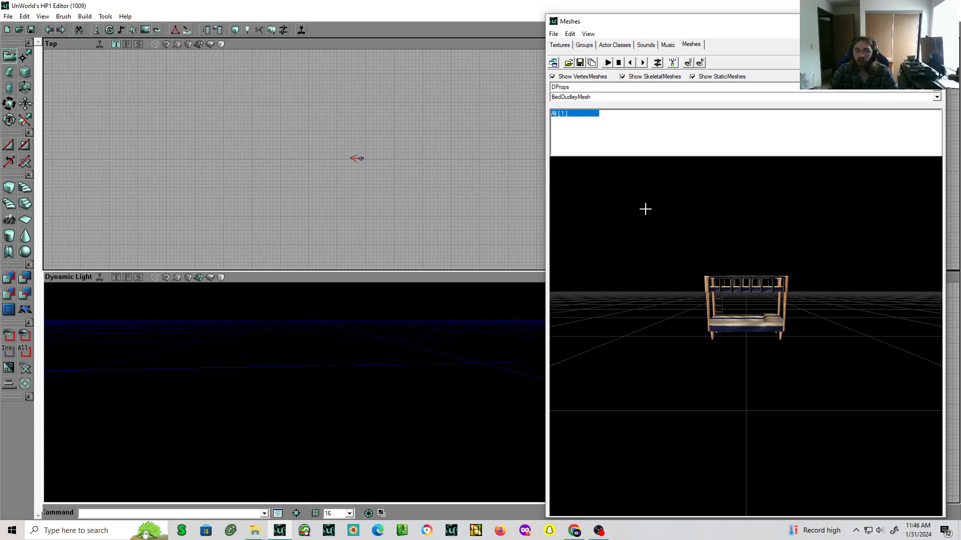
pyautogui.click(553, 44)
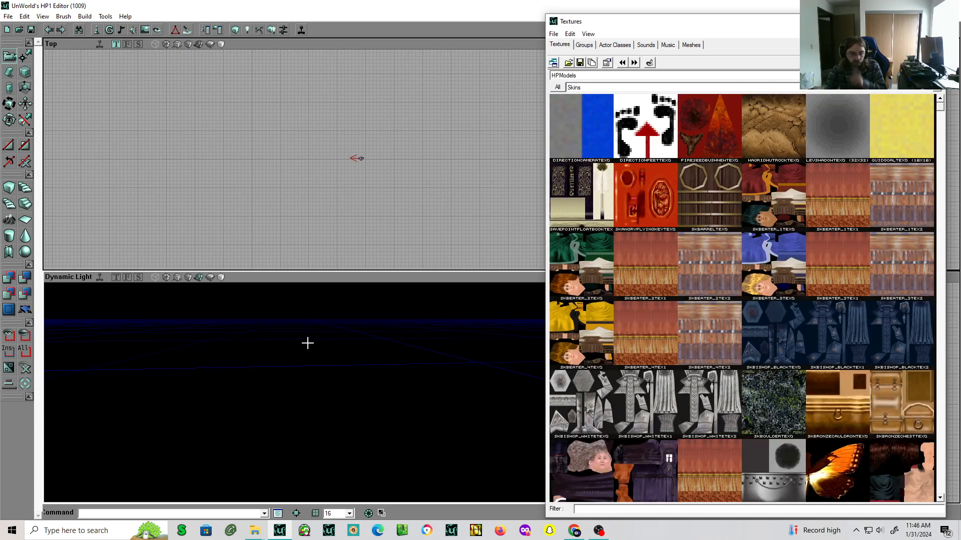
pyautogui.moveTo(616, 22); pyautogui.dragTo(625, 13)
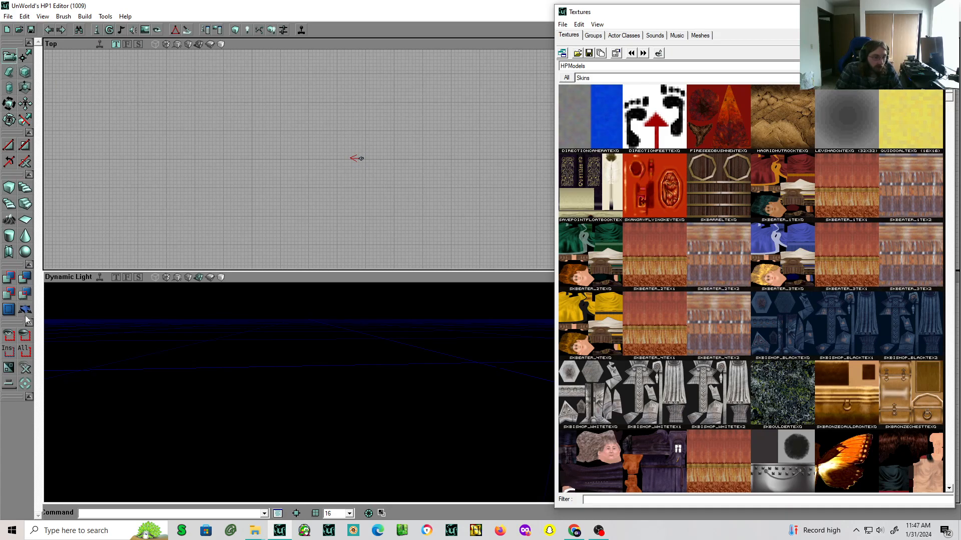
# Build a cube brush and subtract it from the world to carve out a room
pyautogui.click(9, 193)
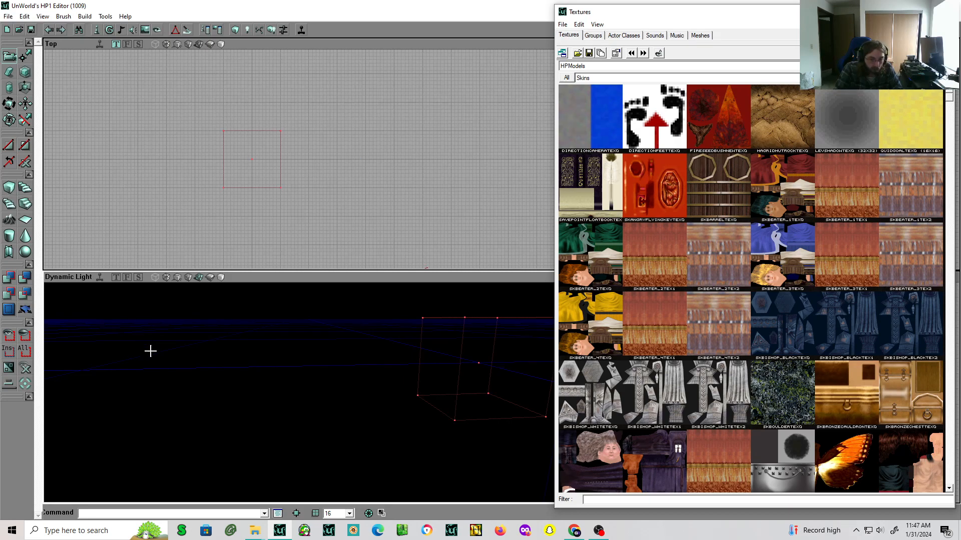
pyautogui.moveTo(300, 400); pyautogui.dragTo(400, 401)
pyautogui.moveTo(236, 431)
pyautogui.mouseDown()
pyautogui.moveTo(233, 415)
pyautogui.moveTo(258, 452)
pyautogui.mouseUp()
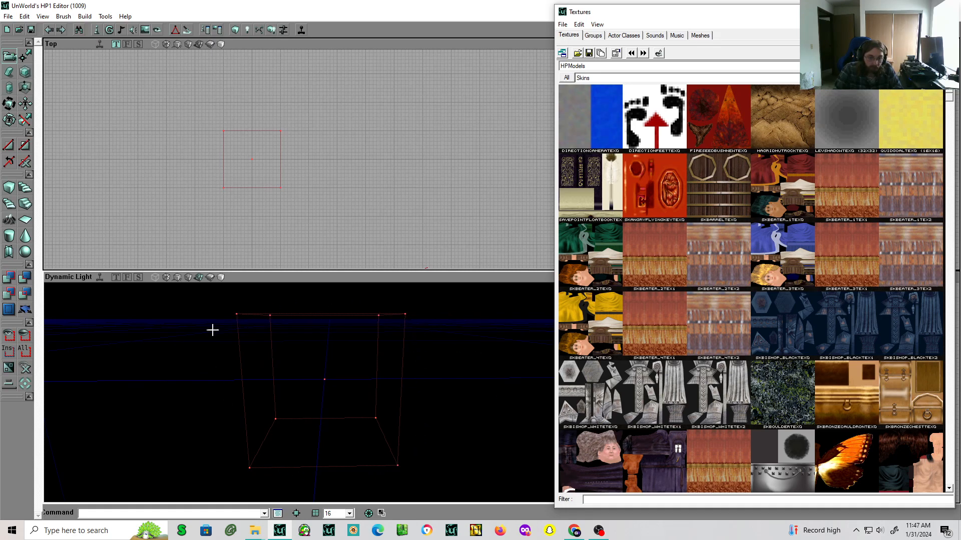
pyautogui.click(26, 278)
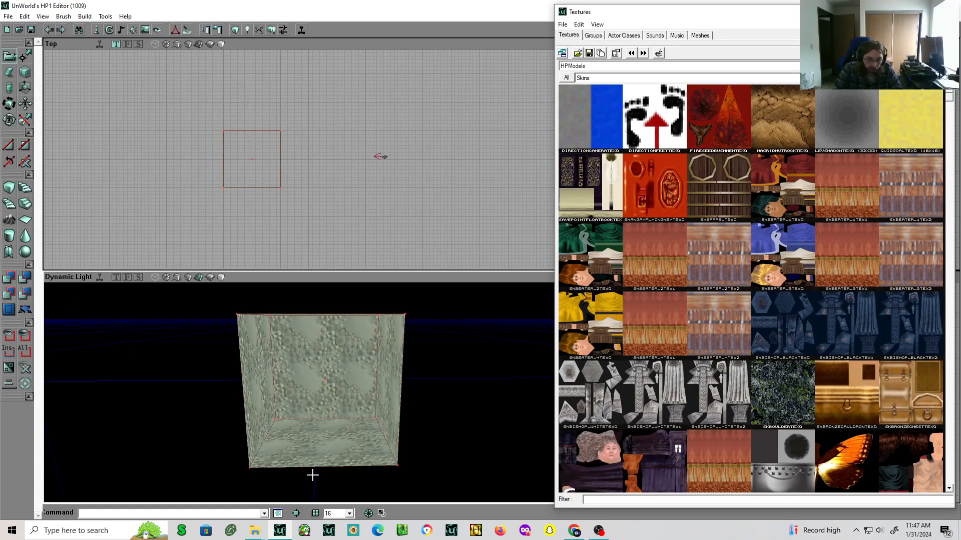
# Move the red builder brush clear of the carved room in the Top view and select the subtracted cube brush
pyautogui.moveTo(348, 429)
pyautogui.mouseDown()
pyautogui.moveTo(354, 415)
pyautogui.moveTo(354, 425)
pyautogui.moveTo(354, 417)
pyautogui.moveTo(341, 422)
pyautogui.mouseUp()
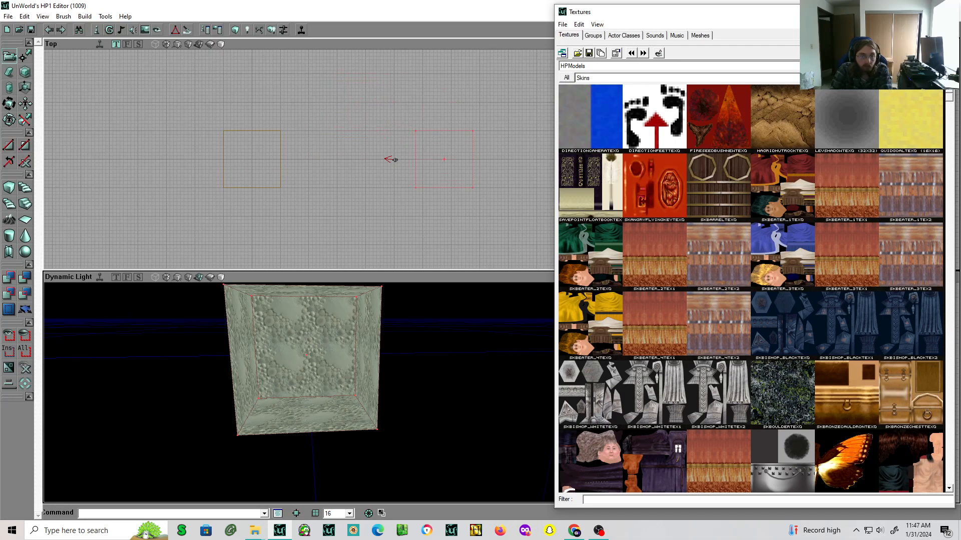
pyautogui.click(251, 188)
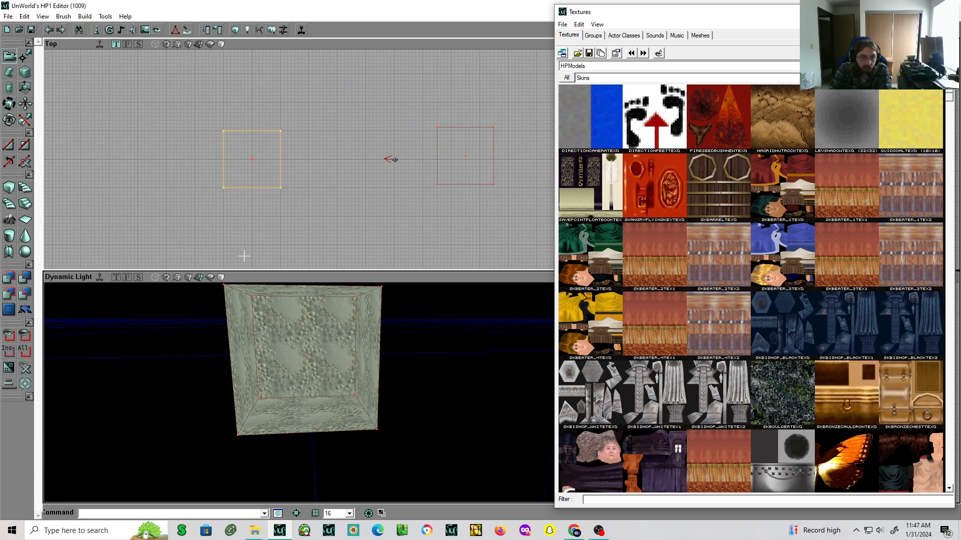
pyautogui.rightClick(258, 193)
pyautogui.moveTo(227, 220); pyautogui.dragTo(227, 214)
pyautogui.moveTo(254, 305)
pyautogui.mouseDown()
pyautogui.moveTo(232, 340)
pyautogui.moveTo(243, 306)
pyautogui.moveTo(294, 399)
pyautogui.mouseUp()
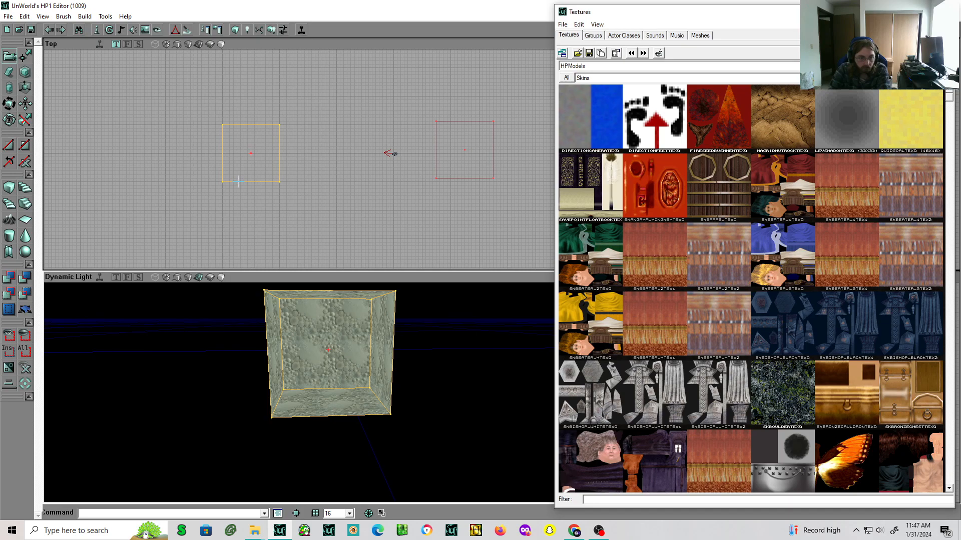
# Try moving the subtracted brush sideways off the carved room in the Top view, and undo the move
pyautogui.keyDown('ctrl'); pyautogui.moveTo(391, 154); pyautogui.dragTo(410, 160); pyautogui.keyUp('ctrl')
pyautogui.moveTo(258, 204)
pyautogui.keyDown('ctrl'); pyautogui.mouseDown()
pyautogui.moveTo(244, 200)
pyautogui.moveTo(308, 210)
pyautogui.mouseUp(); pyautogui.keyUp('ctrl')
pyautogui.moveTo(295, 366)
pyautogui.mouseDown()
pyautogui.moveTo(276, 378)
pyautogui.moveTo(288, 361)
pyautogui.moveTo(273, 345)
pyautogui.moveTo(276, 372)
pyautogui.mouseUp()
pyautogui.moveTo(299, 334); pyautogui.dragTo(299, 339)
pyautogui.moveTo(352, 197); pyautogui.dragTo(354, 213)
pyautogui.moveTo(307, 401); pyautogui.dragTo(311, 423)
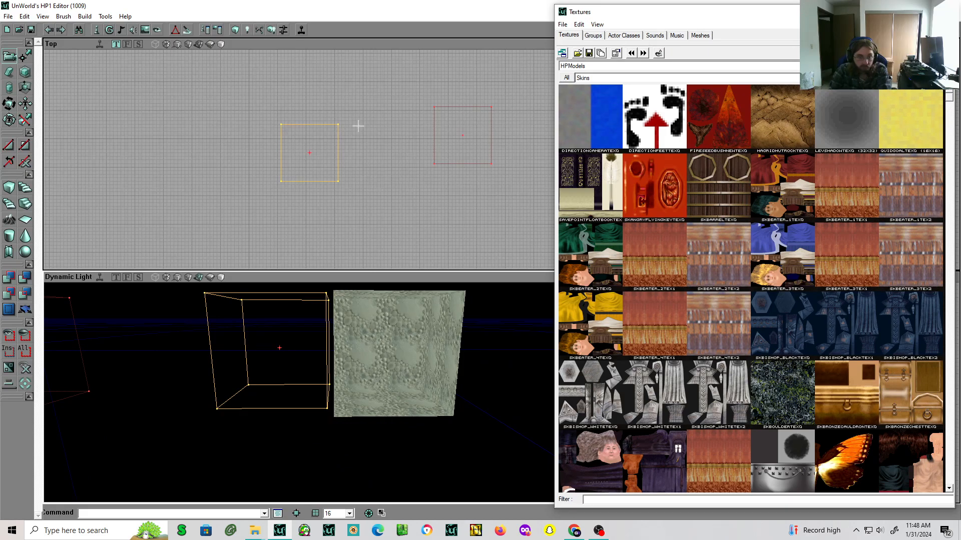
pyautogui.moveTo(358, 394); pyautogui.dragTo(364, 378)
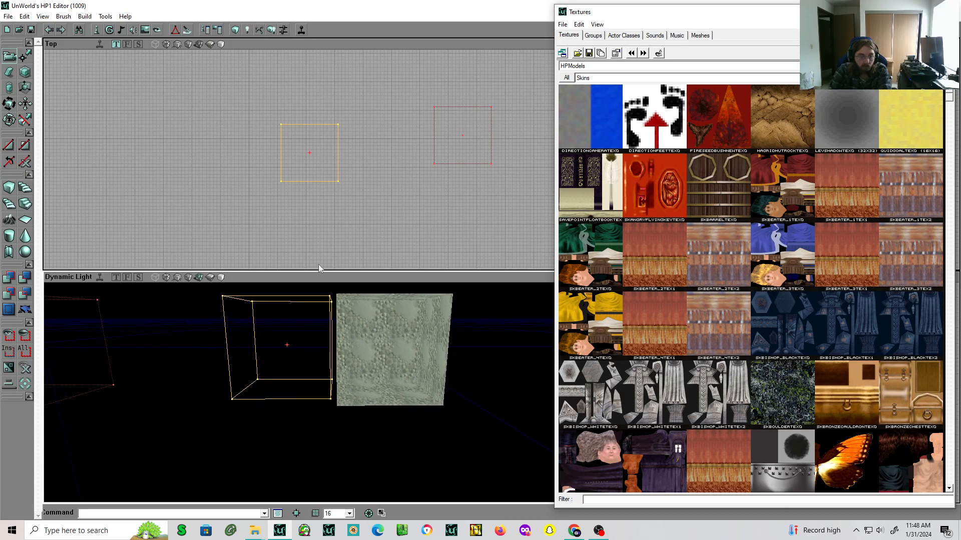
pyautogui.click(25, 16)
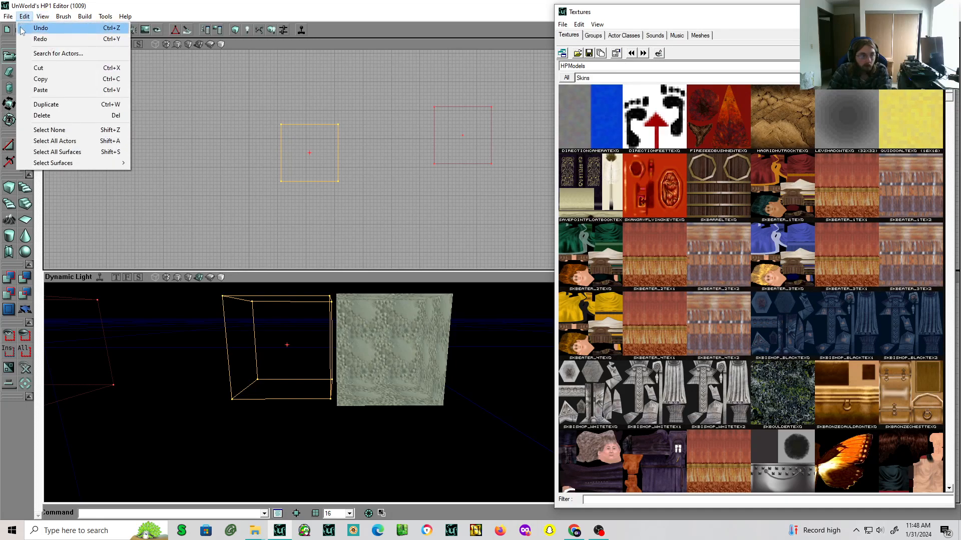
pyautogui.click(42, 26)
# Examine the textured inner walls and floor of the carved room up close in the Dynamic Light view
pyautogui.click(374, 381)
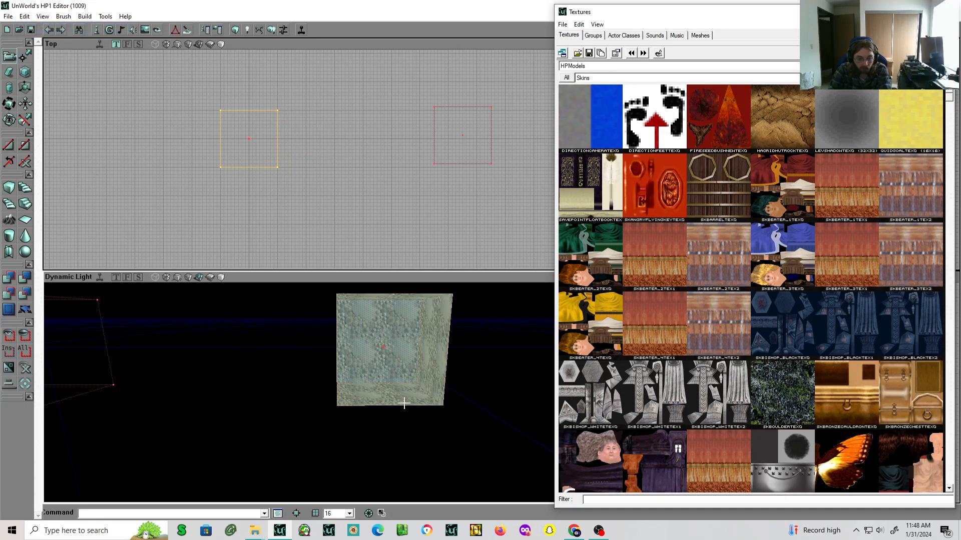
pyautogui.moveTo(378, 439); pyautogui.dragTo(372, 408)
pyautogui.moveTo(355, 432); pyautogui.dragTo(354, 429, button='right')
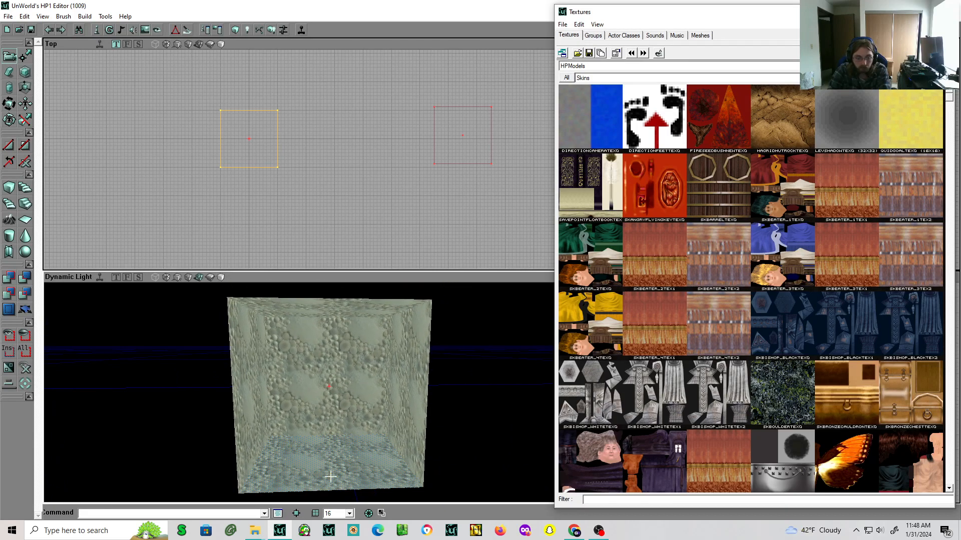
pyautogui.moveTo(408, 445); pyautogui.dragTo(409, 416)
pyautogui.moveTo(408, 436); pyautogui.dragTo(408, 445, button='right')
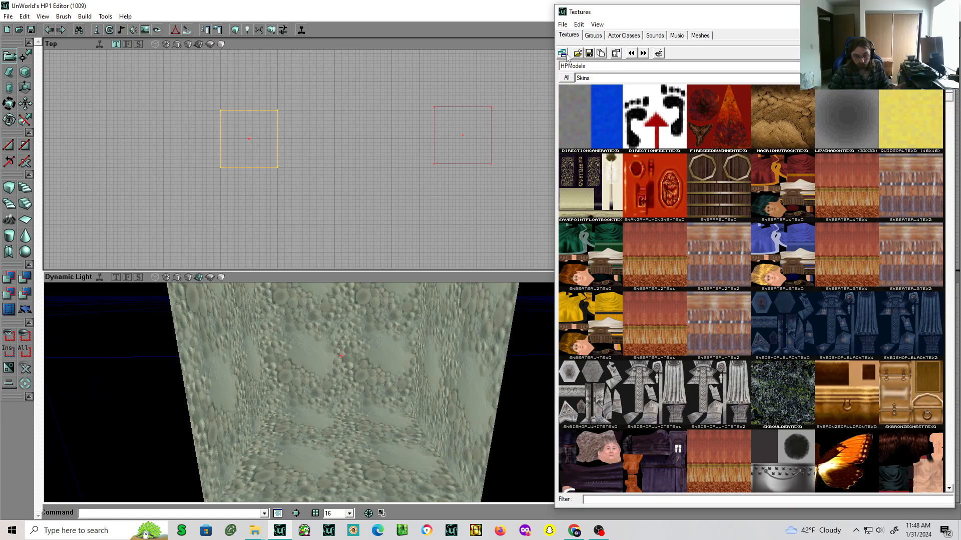
# Look through the list of currently loaded texture packages in the Textures browser
pyautogui.click(623, 67)
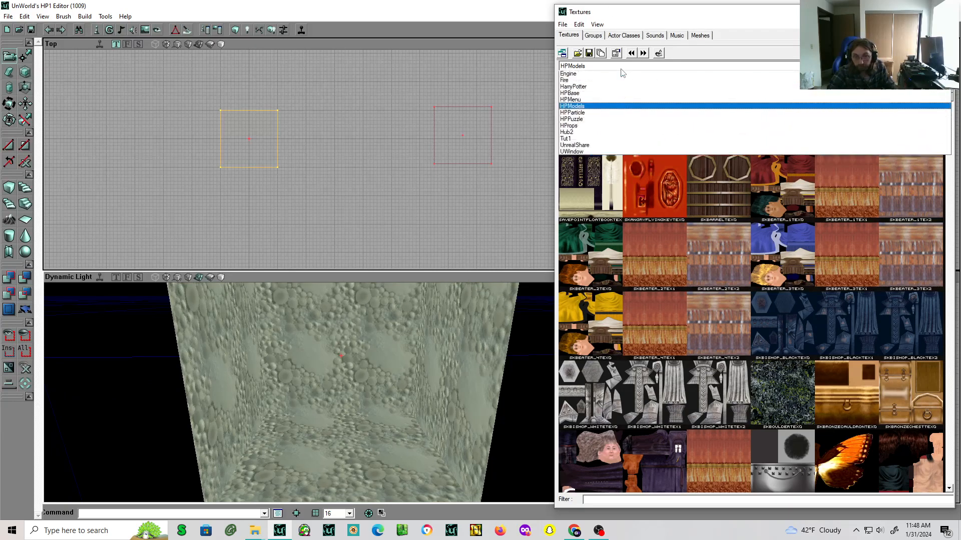
pyautogui.click(652, 67)
pyautogui.click(589, 67)
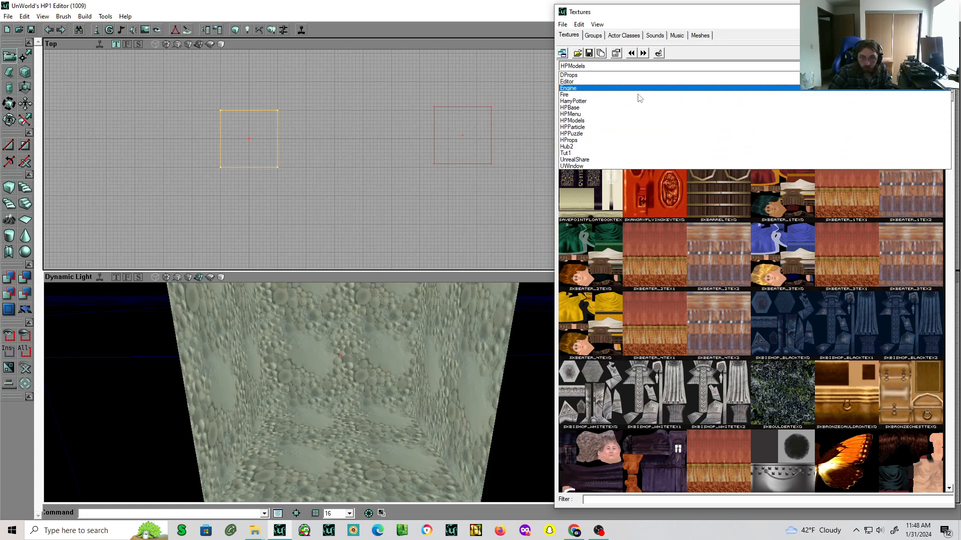
pyautogui.click(629, 23)
pyautogui.click(589, 67)
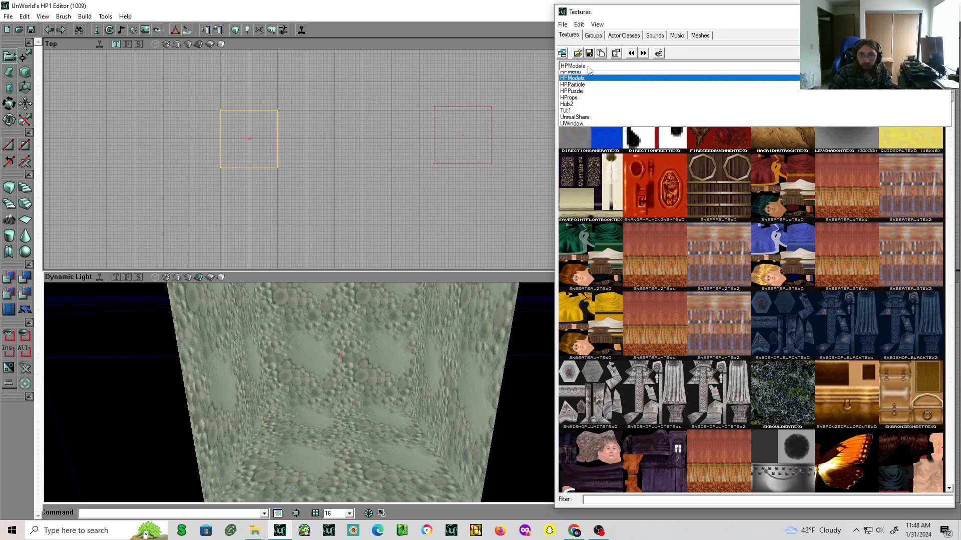
pyautogui.click(564, 26)
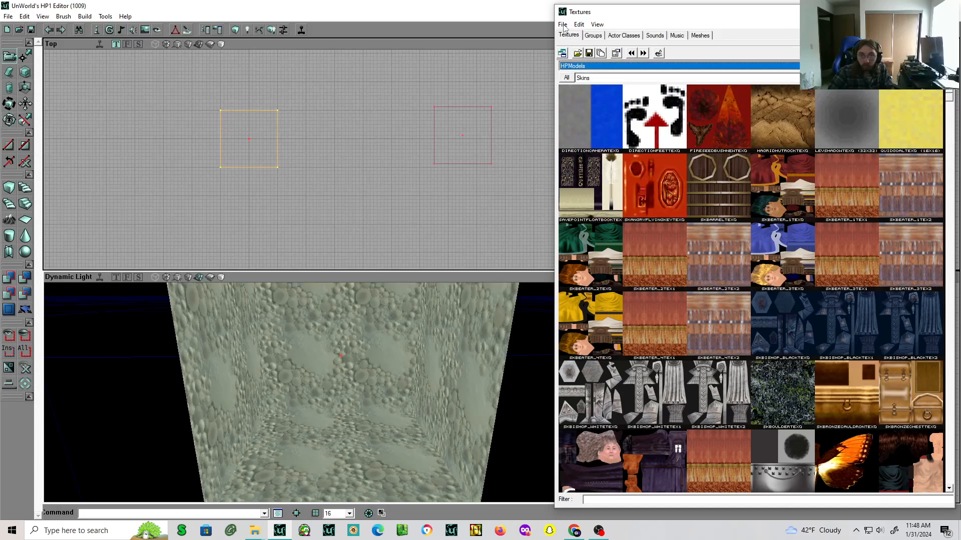
pyautogui.click(589, 67)
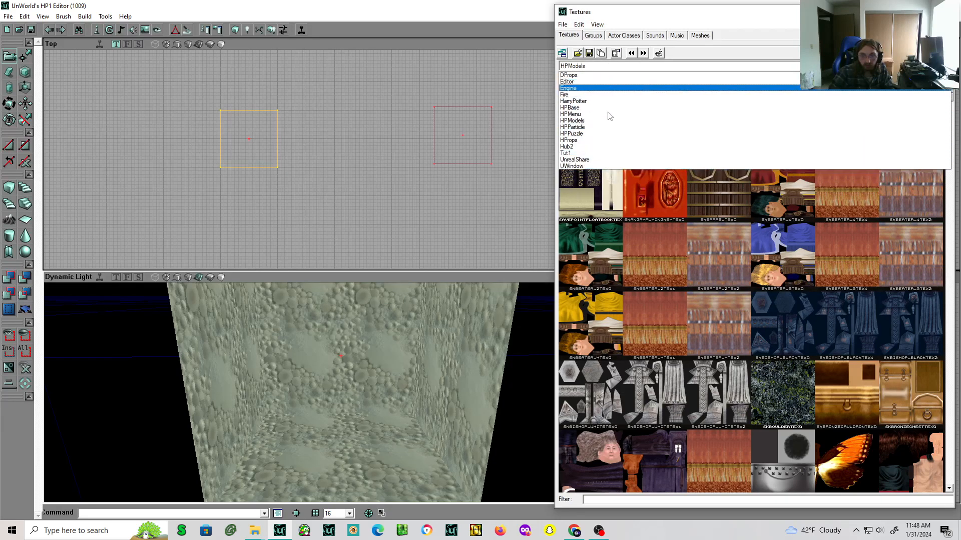
pyautogui.click(562, 26)
# Load the texture packages (*.utx) from the game's folder under PC Games on New Volume (E:)
pyautogui.click(562, 26)
pyautogui.click(578, 46)
pyautogui.moveTo(845, 39); pyautogui.dragTo(651, 58)
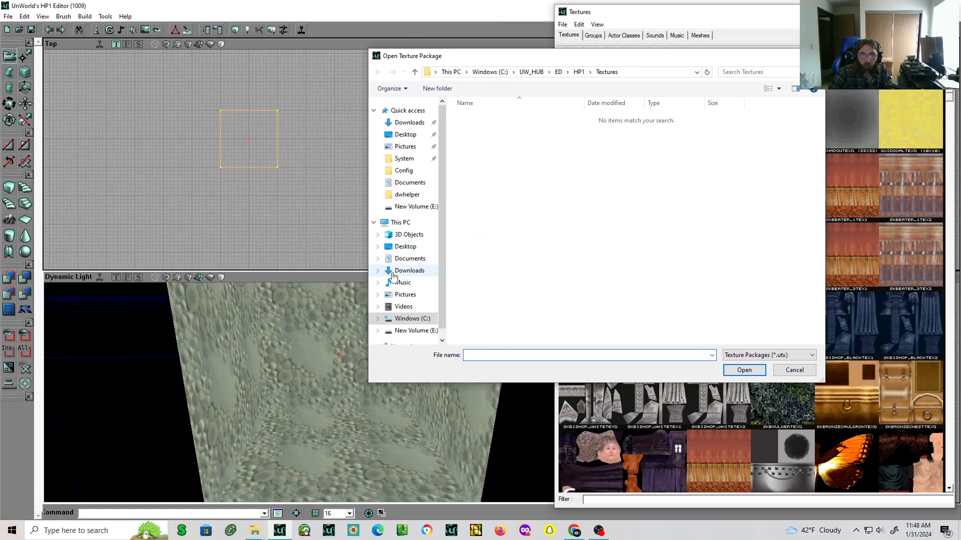
pyautogui.click(425, 207)
pyautogui.scroll(-10, 566, 280)
pyautogui.scroll(-2, 566, 285)
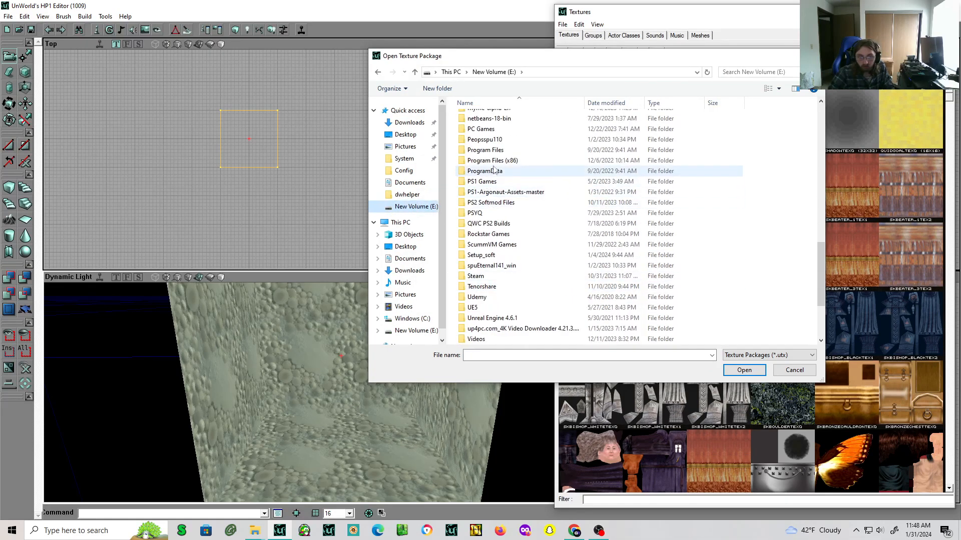
pyautogui.doubleClick(493, 128)
pyautogui.doubleClick(501, 139)
pyautogui.click(526, 202)
pyautogui.moveTo(766, 118); pyautogui.dragTo(692, 454)
pyautogui.click(744, 370)
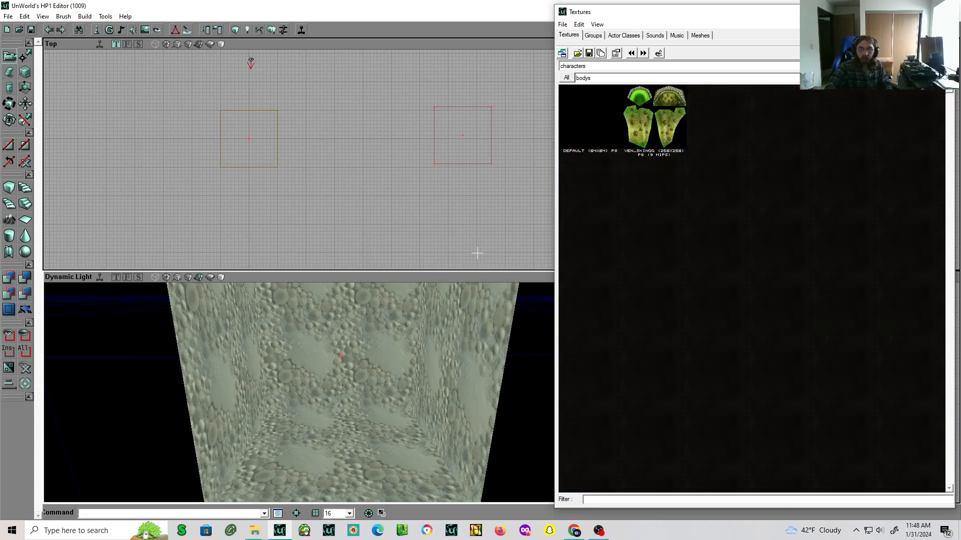
# Look through the loaded texture packages and display the HP_1st package with its texture groups
pyautogui.click(599, 68)
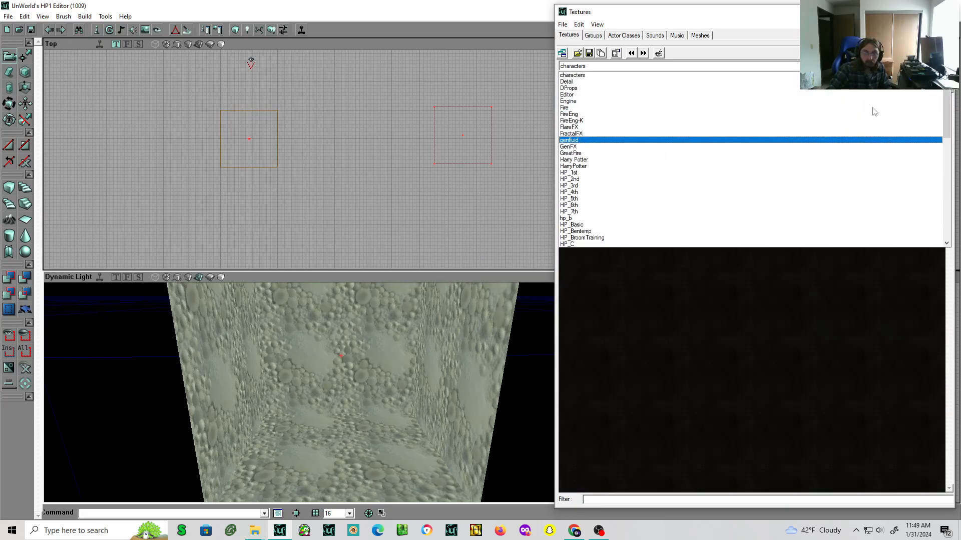
pyautogui.moveTo(949, 98); pyautogui.dragTo(953, 132)
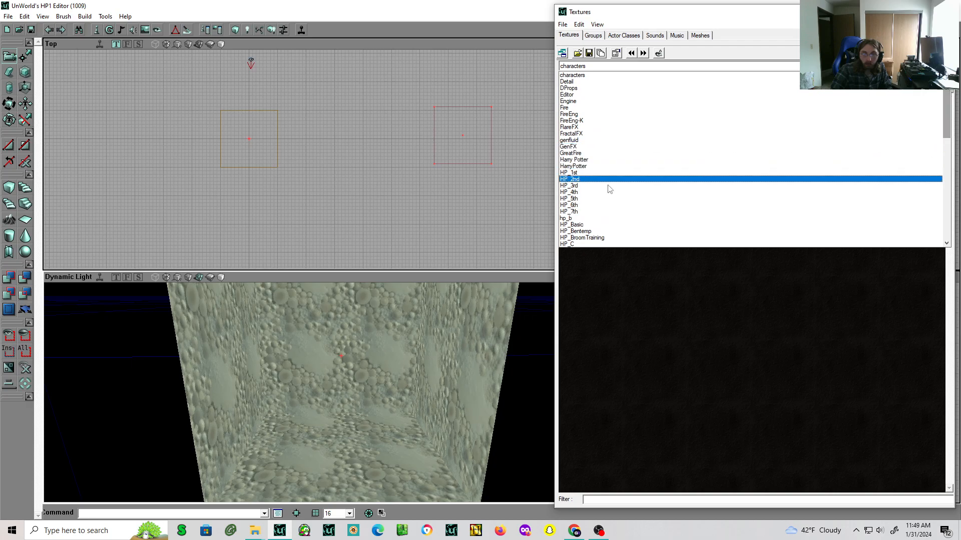
pyautogui.click(622, 170)
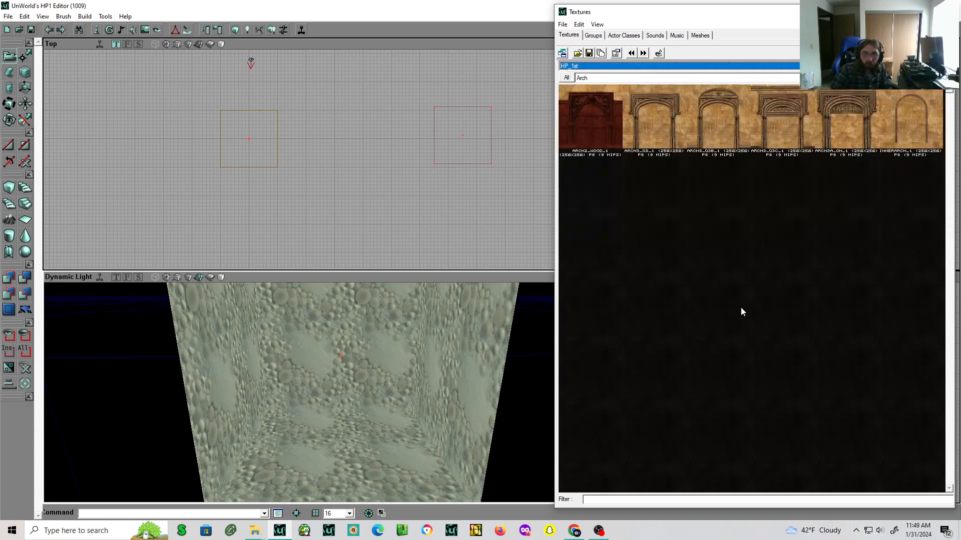
pyautogui.click(612, 79)
pyautogui.click(591, 68)
pyautogui.click(590, 68)
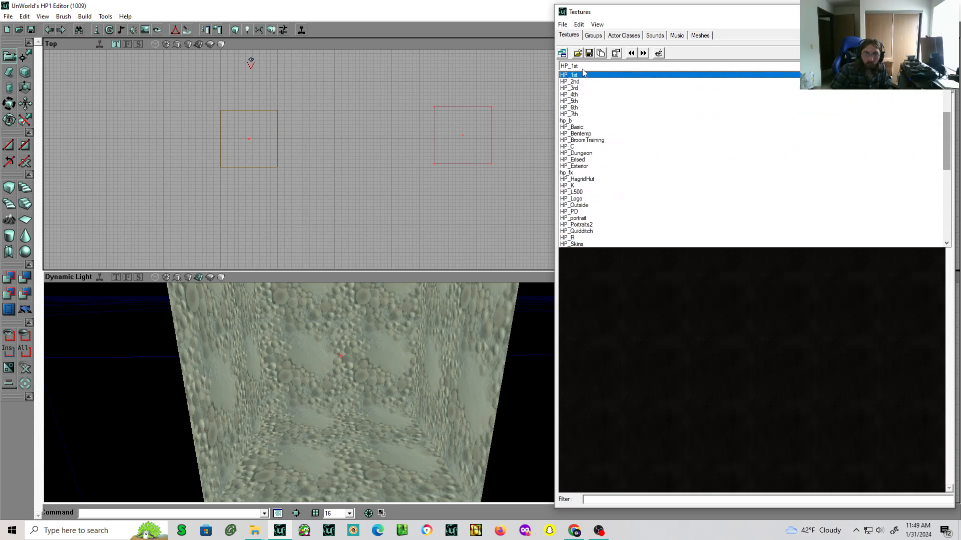
pyautogui.click(583, 74)
pyautogui.click(611, 79)
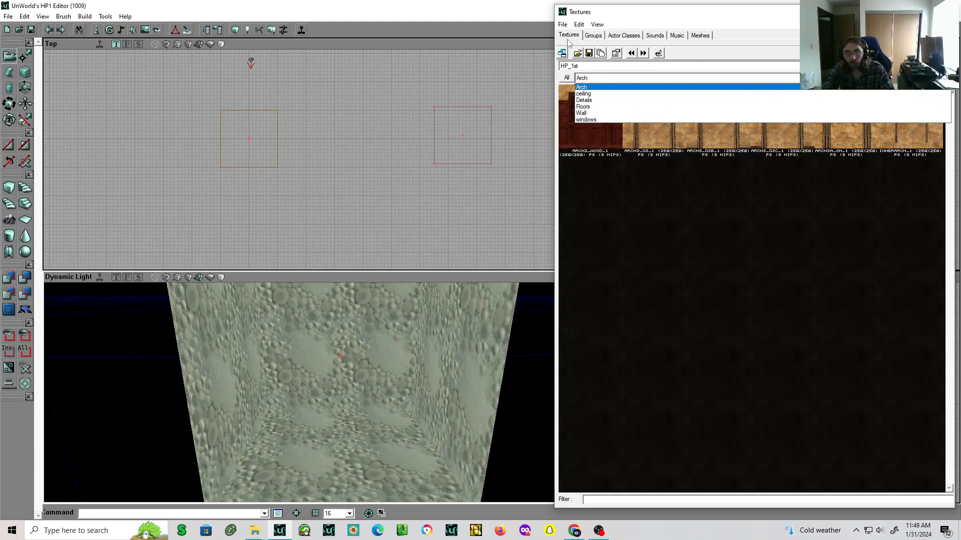
# Browse the ceiling and Wall texture groups of the HP_1st package
pyautogui.click(651, 24)
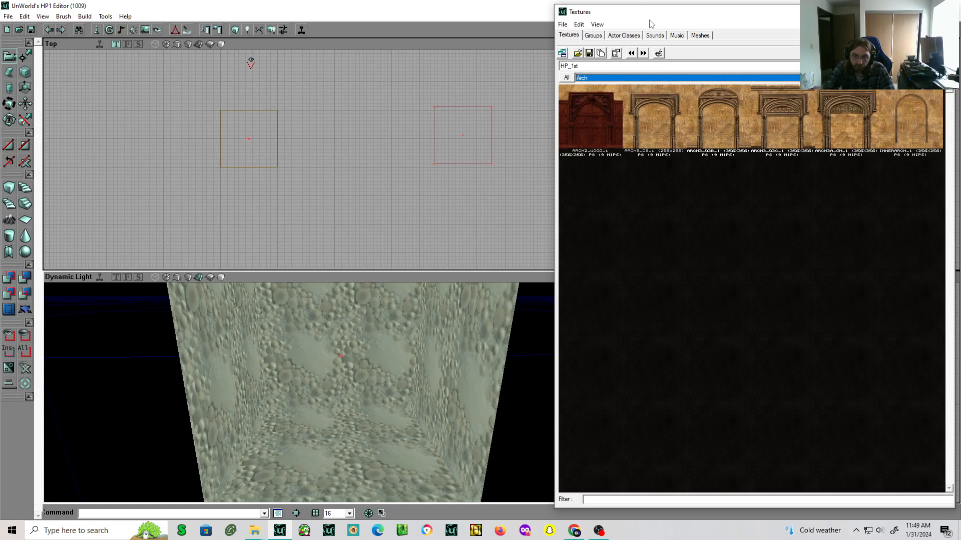
pyautogui.click(595, 78)
pyautogui.click(608, 105)
pyautogui.click(578, 67)
pyautogui.click(598, 72)
pyautogui.click(602, 79)
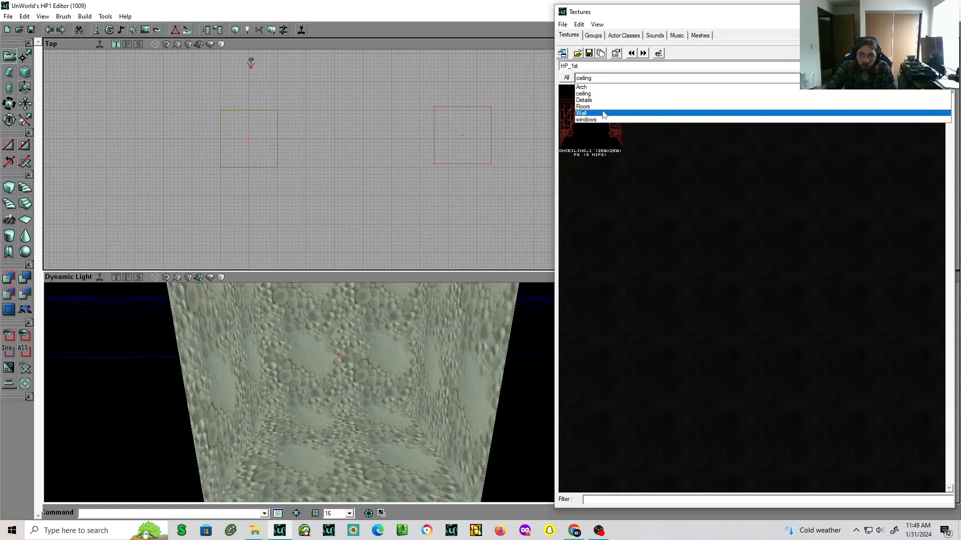
pyautogui.click(603, 115)
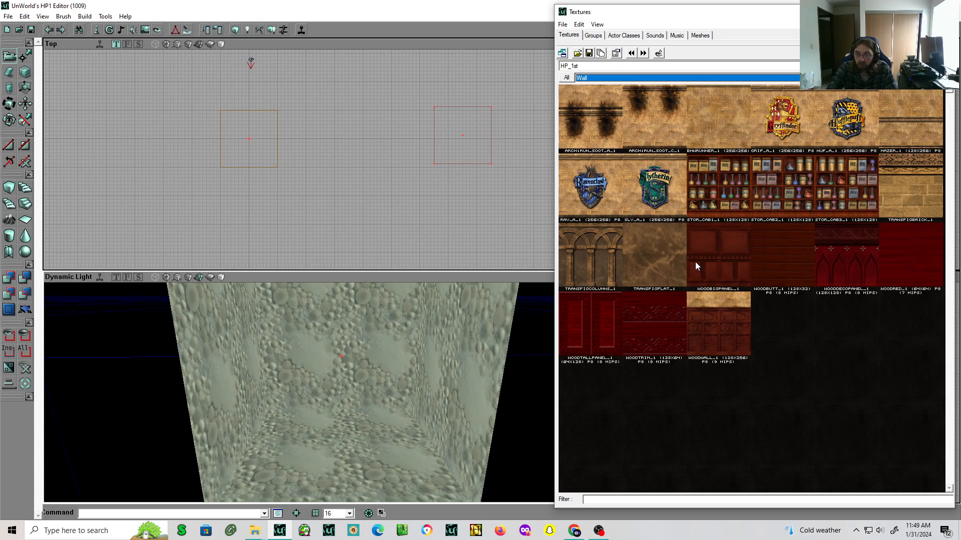
# Show the Walls group of the HP_Basic package and apply its HWStone_B texture to the room's back wall
pyautogui.click(592, 65)
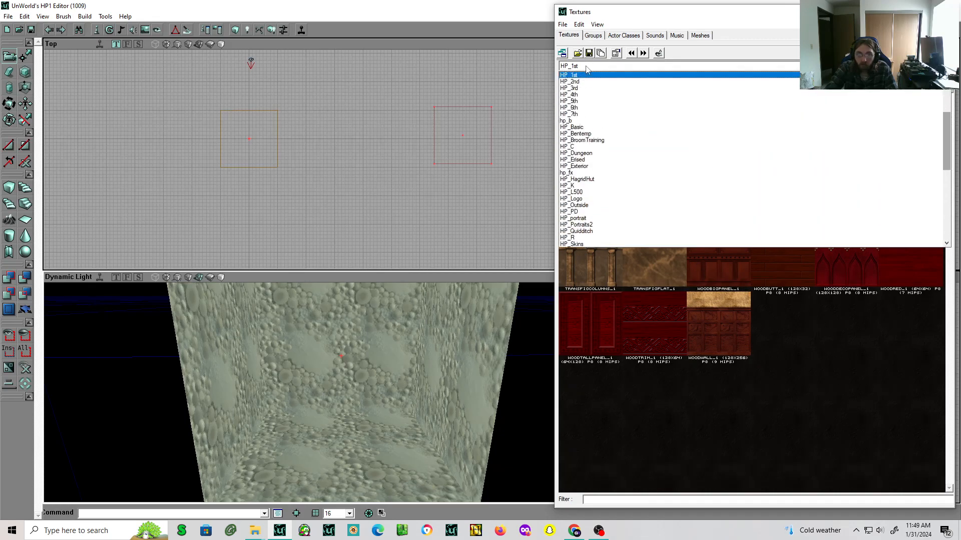
pyautogui.click(576, 127)
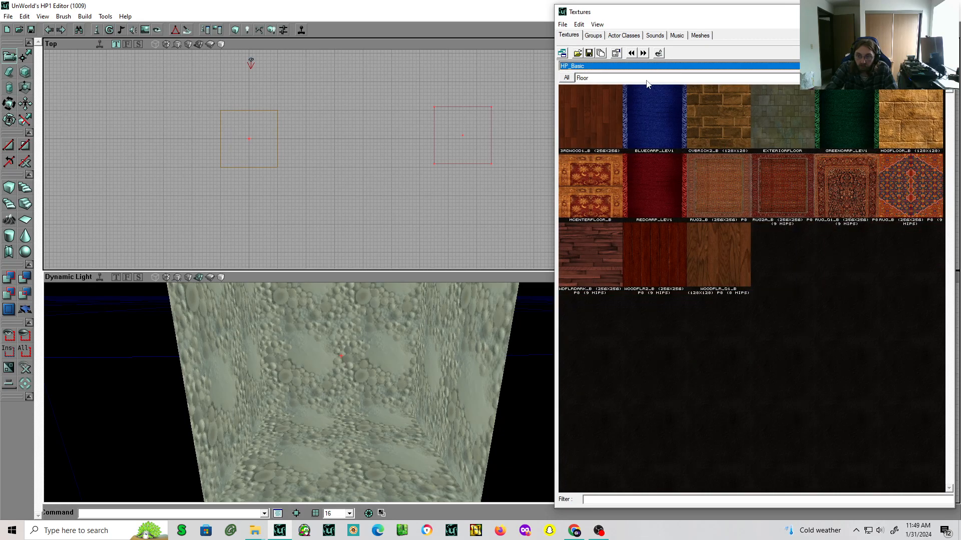
pyautogui.click(640, 79)
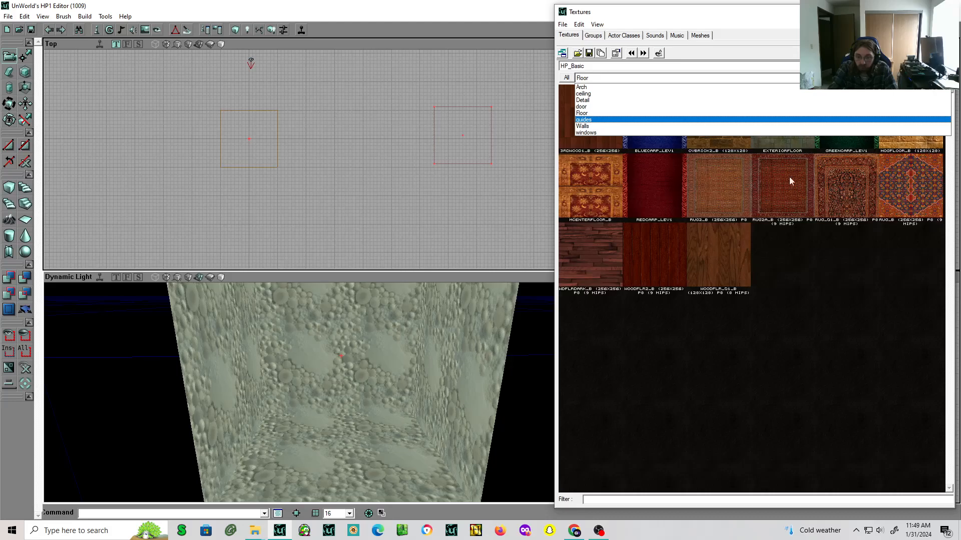
pyautogui.click(586, 127)
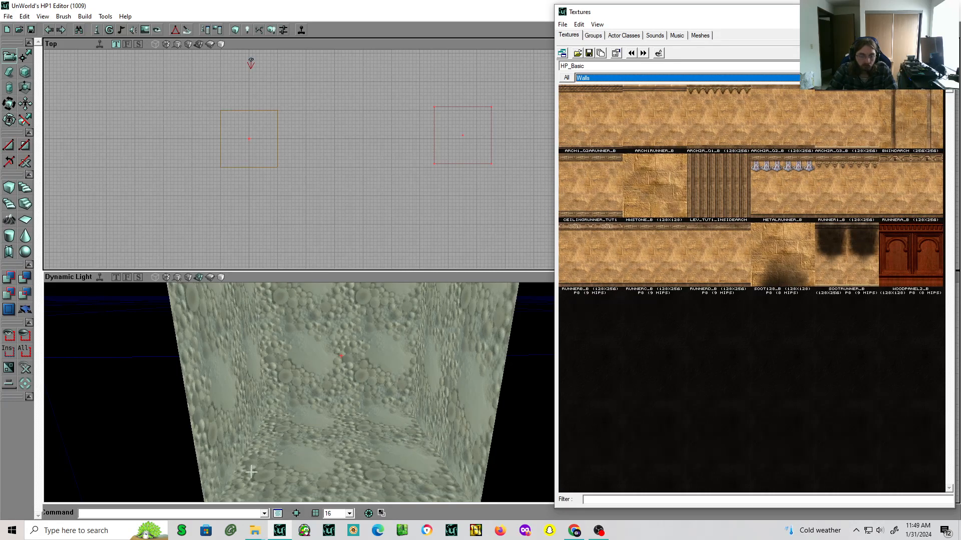
pyautogui.click(346, 365)
pyautogui.click(670, 194)
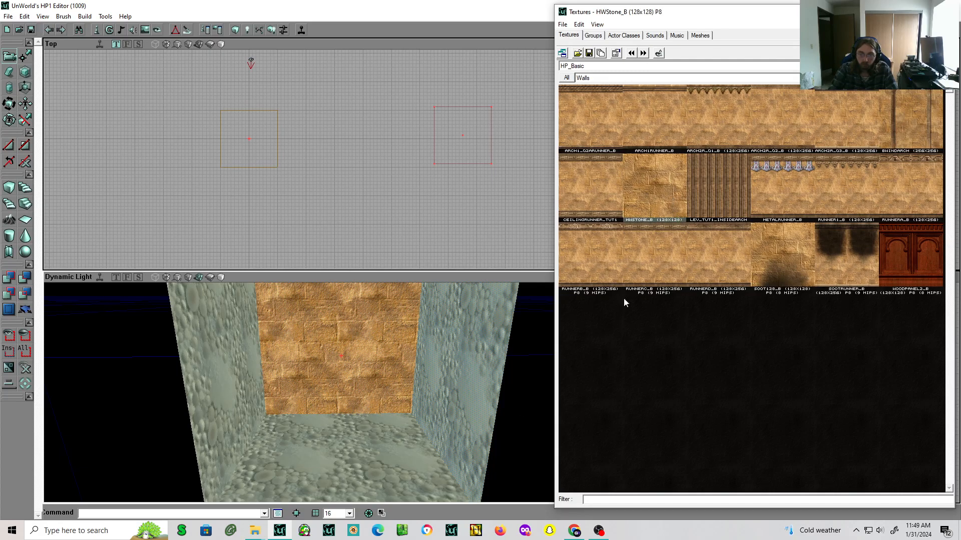
# Try Lev_Tut1_insidearch on the right and back walls, preview METALRUNNER_B and runner1_B on the back wall, and restore HWStone_B there
pyautogui.click(719, 191)
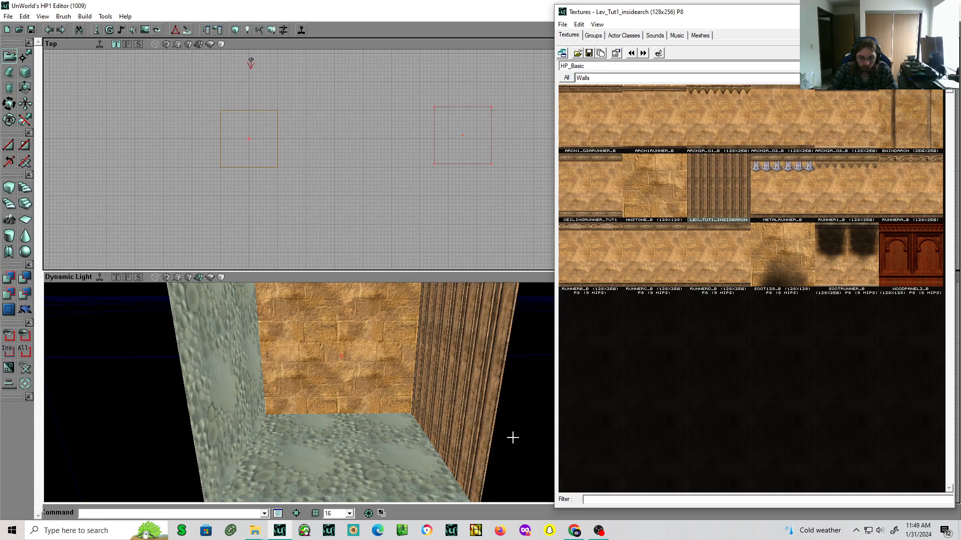
pyautogui.click(657, 203)
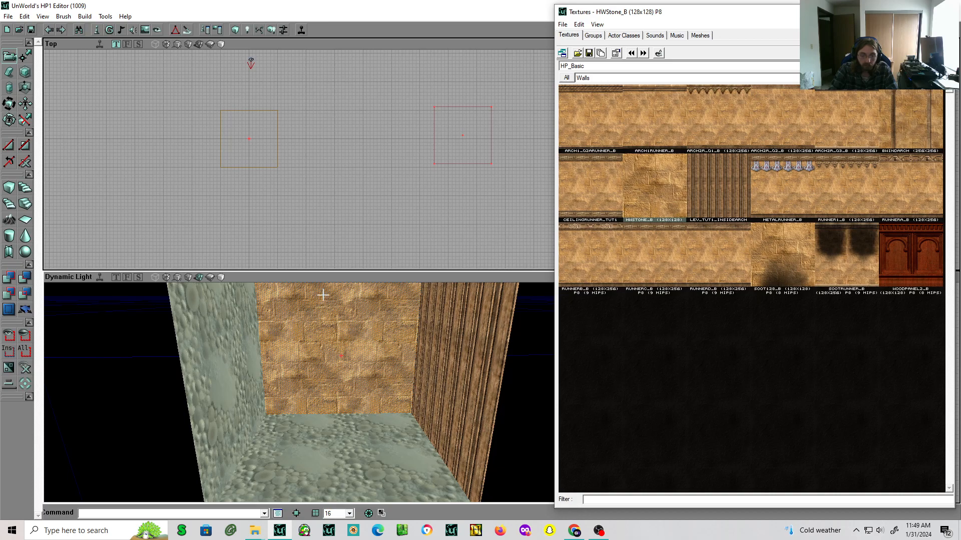
pyautogui.moveTo(364, 349)
pyautogui.mouseDown()
pyautogui.moveTo(361, 325)
pyautogui.moveTo(364, 349)
pyautogui.mouseUp()
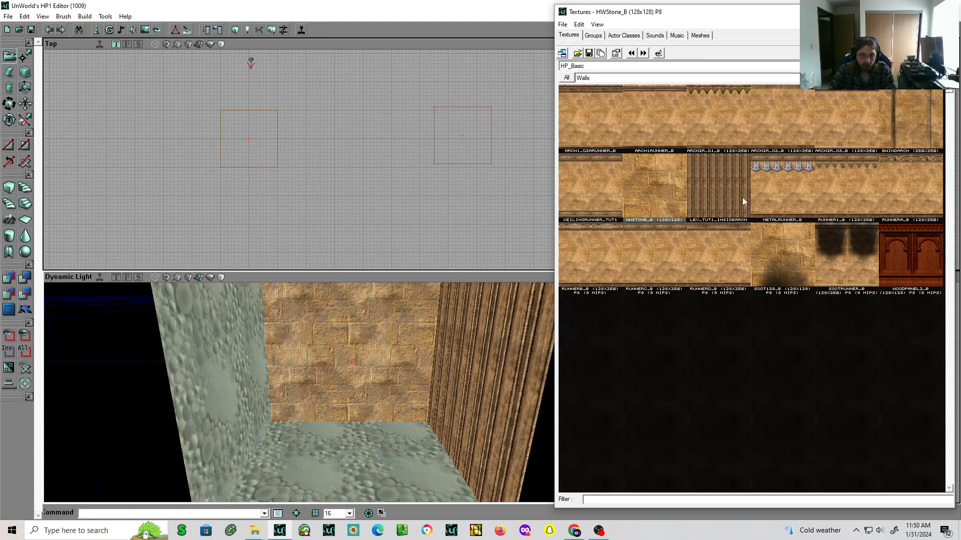
pyautogui.click(729, 186)
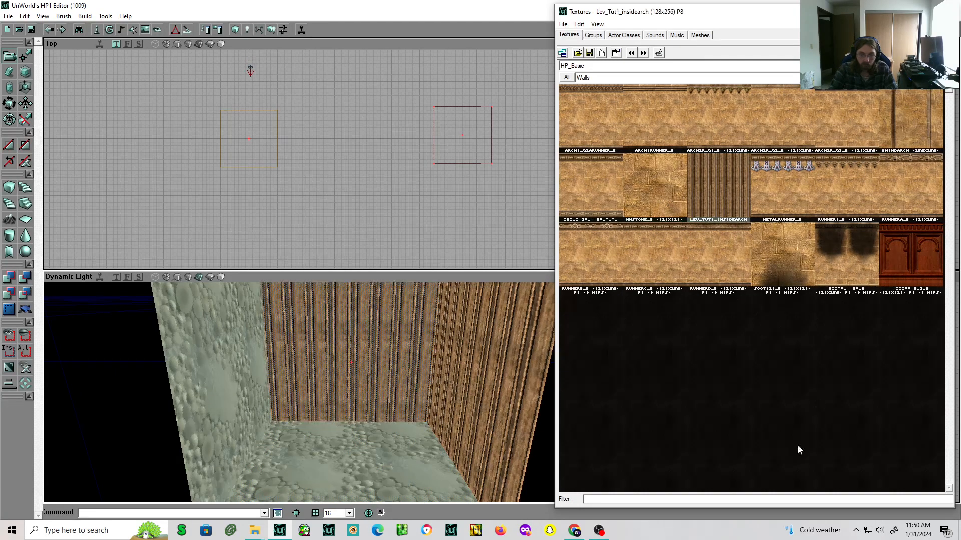
pyautogui.click(774, 203)
pyautogui.click(830, 188)
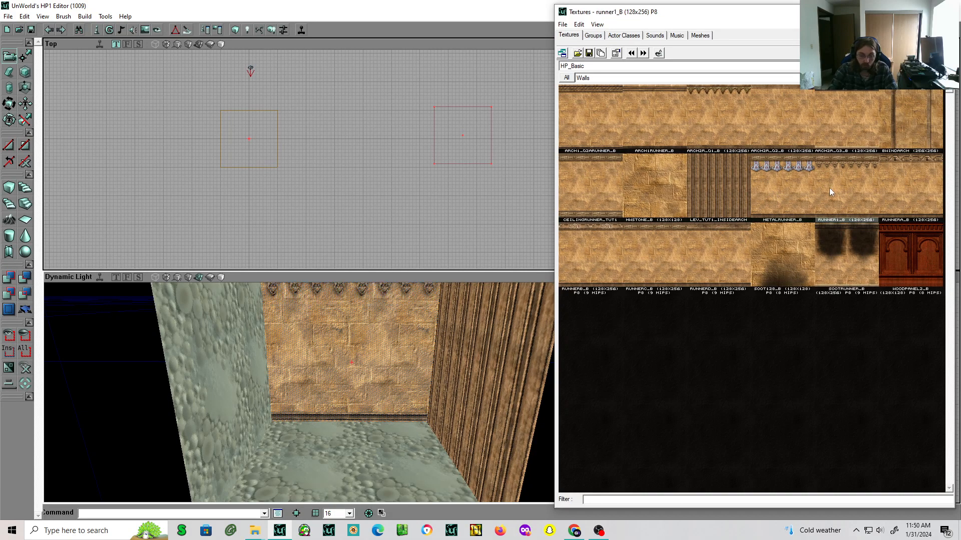
pyautogui.click(657, 198)
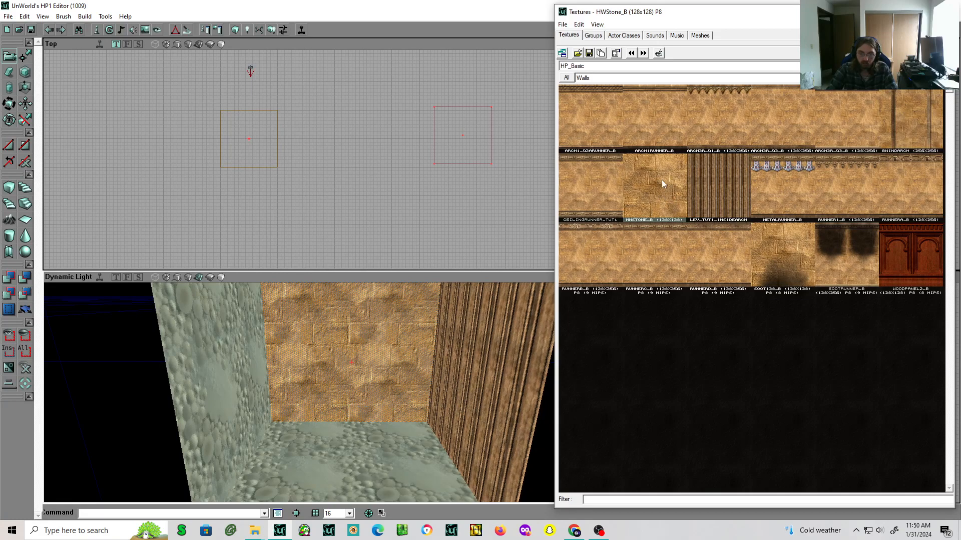
# Apply the HWStone_B texture to the room's right and left walls
pyautogui.rightClick(506, 359)
pyautogui.click(541, 339)
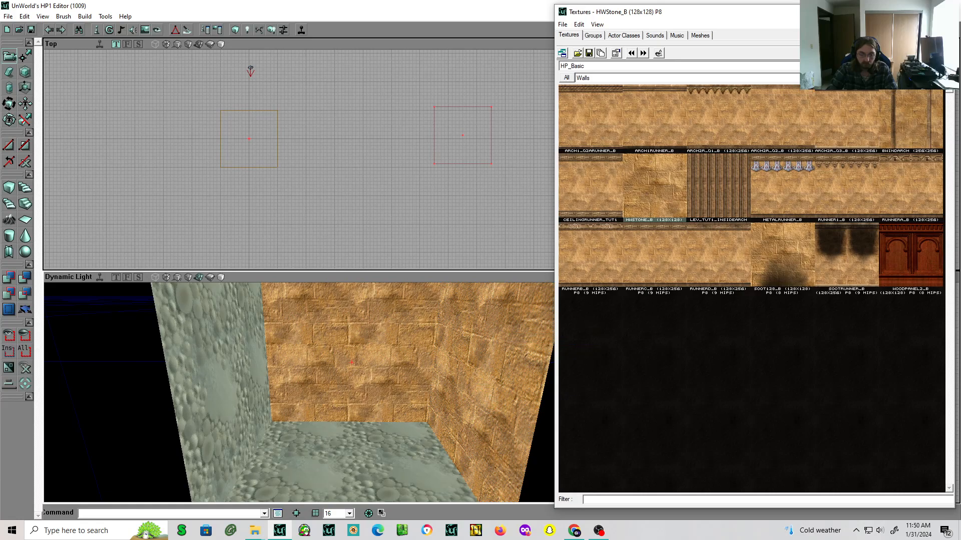
pyautogui.moveTo(346, 442); pyautogui.dragTo(347, 465)
pyautogui.moveTo(425, 380); pyautogui.dragTo(425, 358)
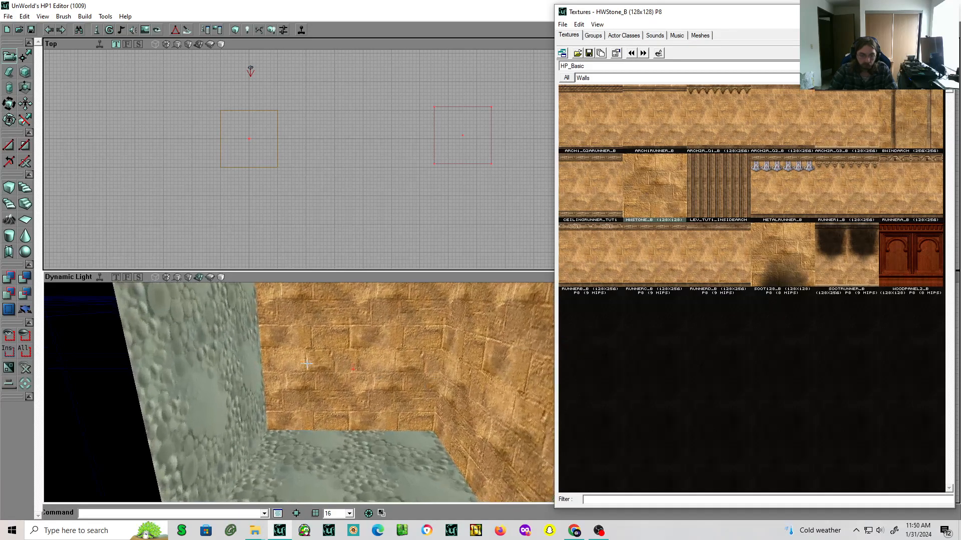
pyautogui.rightClick(194, 368)
pyautogui.click(220, 346)
# Apply the HWStone_B texture to the remaining wall opposite the back wall
pyautogui.moveTo(364, 447); pyautogui.dragTo(365, 420)
pyautogui.moveTo(364, 447); pyautogui.dragTo(346, 365, button='right')
pyautogui.rightClick(347, 366)
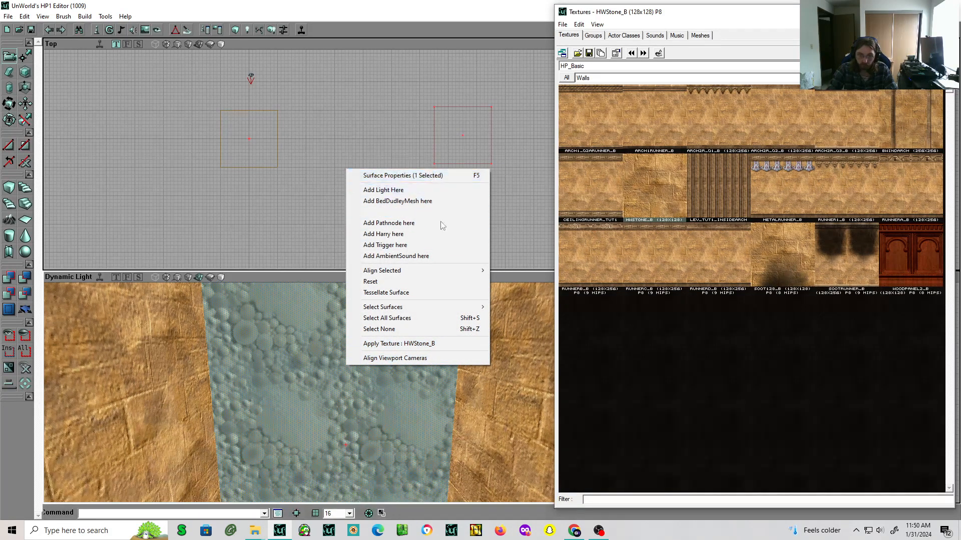
pyautogui.click(341, 447)
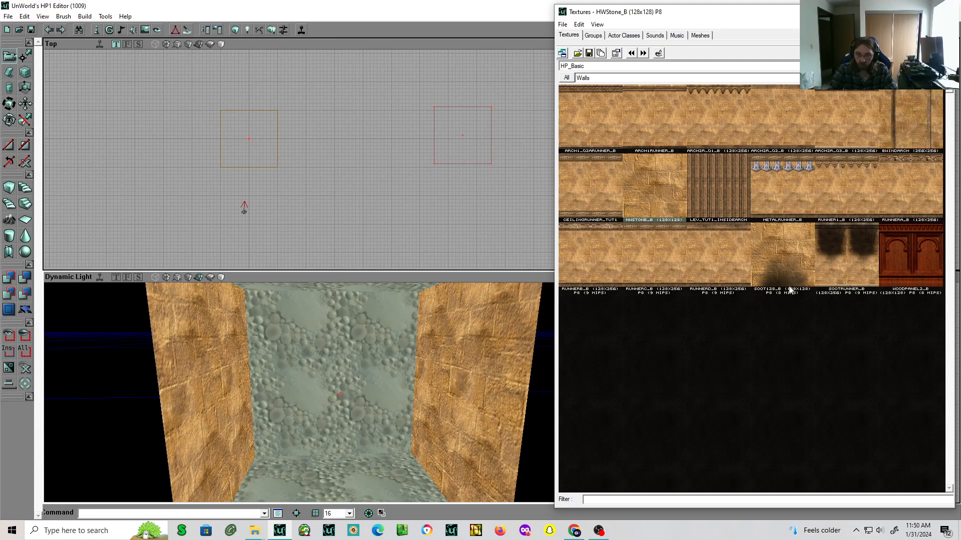
pyautogui.rightClick(323, 335)
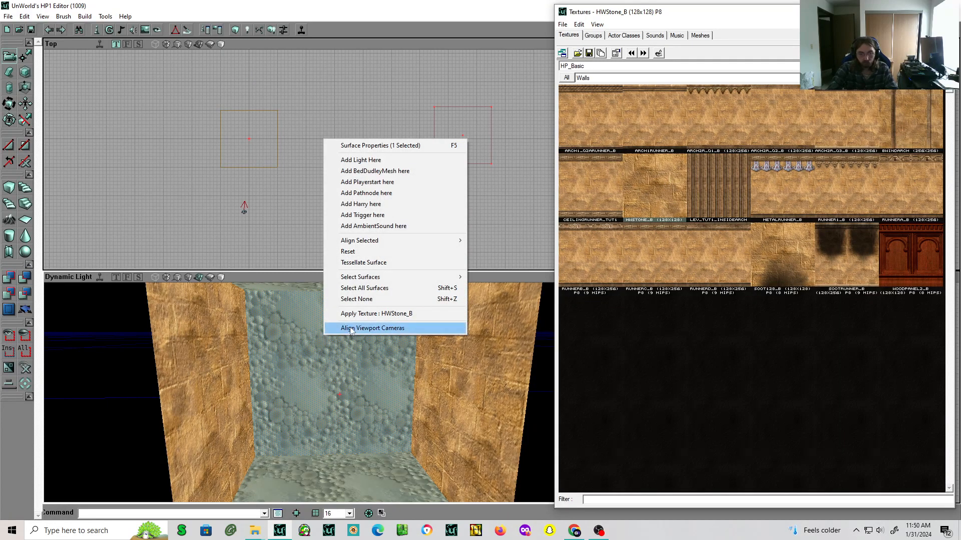
pyautogui.click(376, 314)
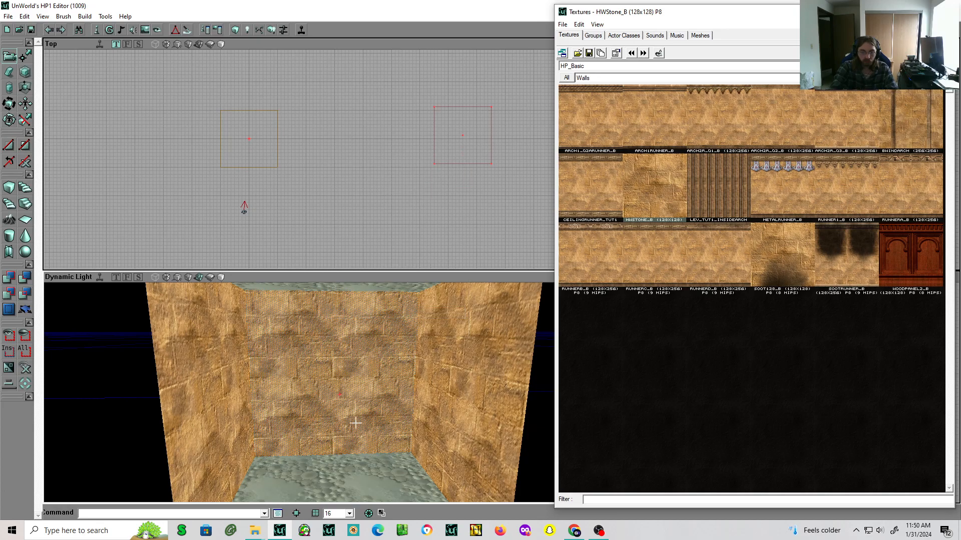
# Apply the woodceil_B texture from HP_Basic's ceiling group to the room's ceiling
pyautogui.click(603, 80)
pyautogui.click(598, 93)
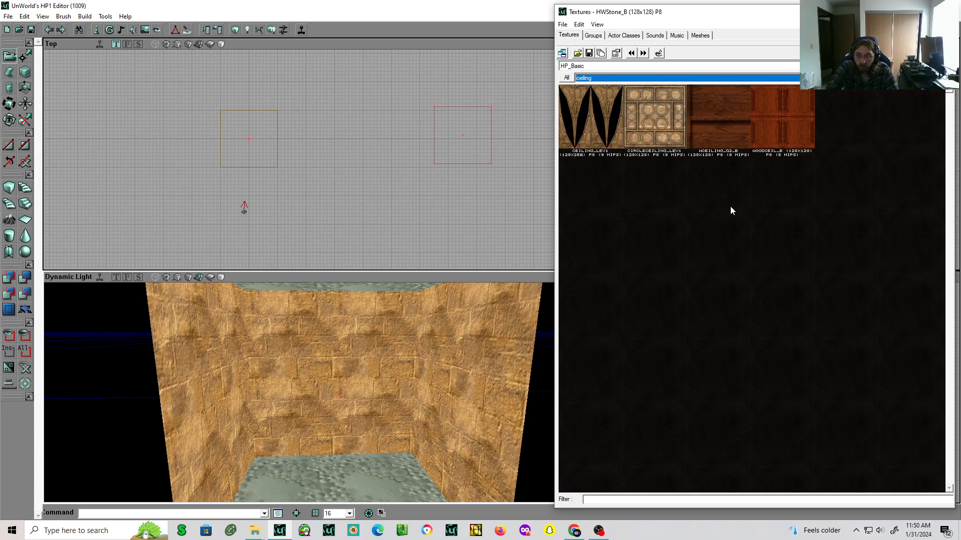
pyautogui.moveTo(402, 340); pyautogui.dragTo(404, 300, button='right')
pyautogui.moveTo(414, 361); pyautogui.dragTo(378, 326)
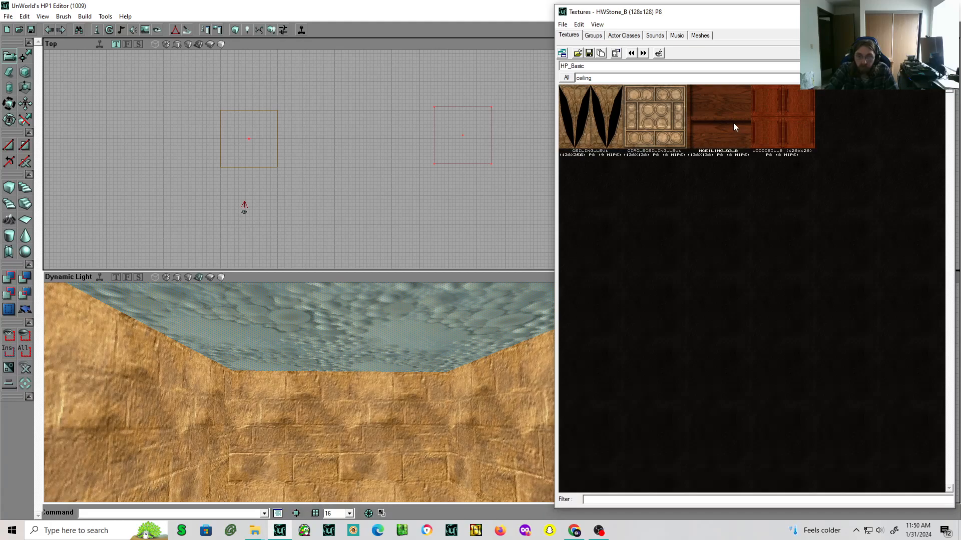
pyautogui.click(781, 123)
# Apply the CVbrick2_B texture from HP_Basic's Floor group to the room's floor and check the textured room
pyautogui.moveTo(419, 338); pyautogui.dragTo(413, 420, button='right')
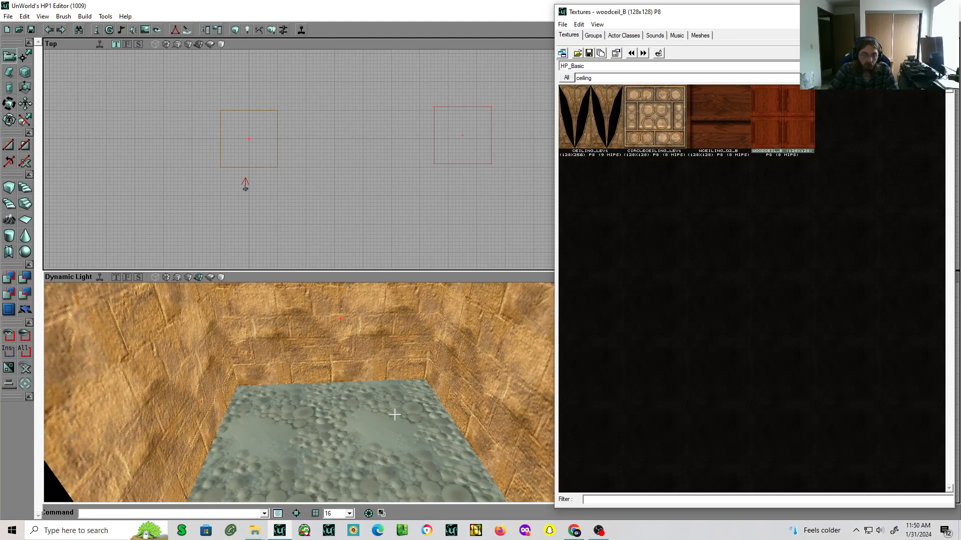
pyautogui.click(595, 78)
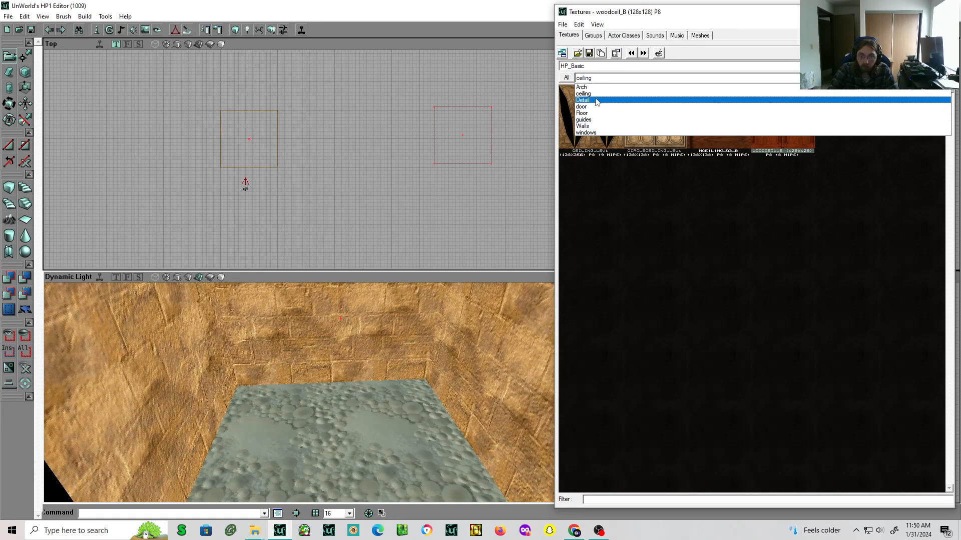
pyautogui.click(596, 113)
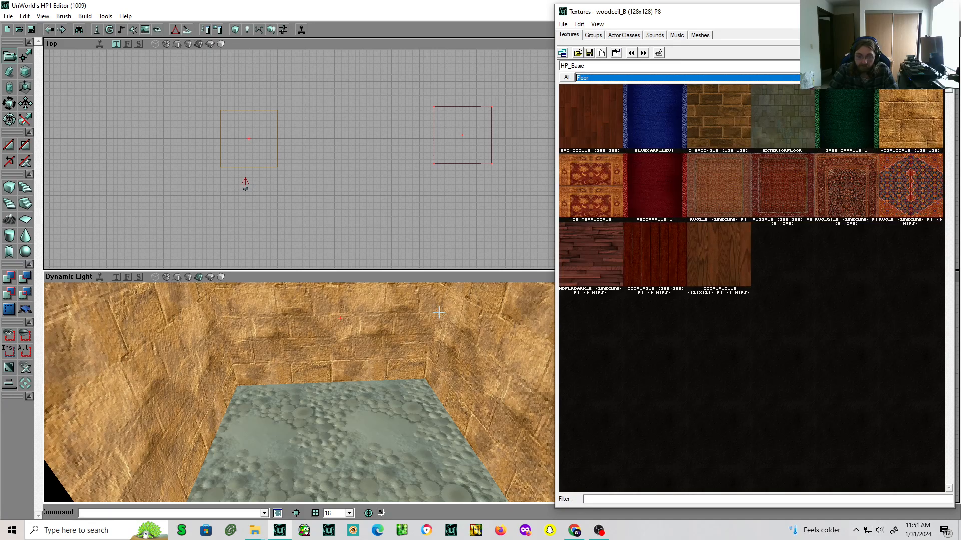
pyautogui.click(370, 460)
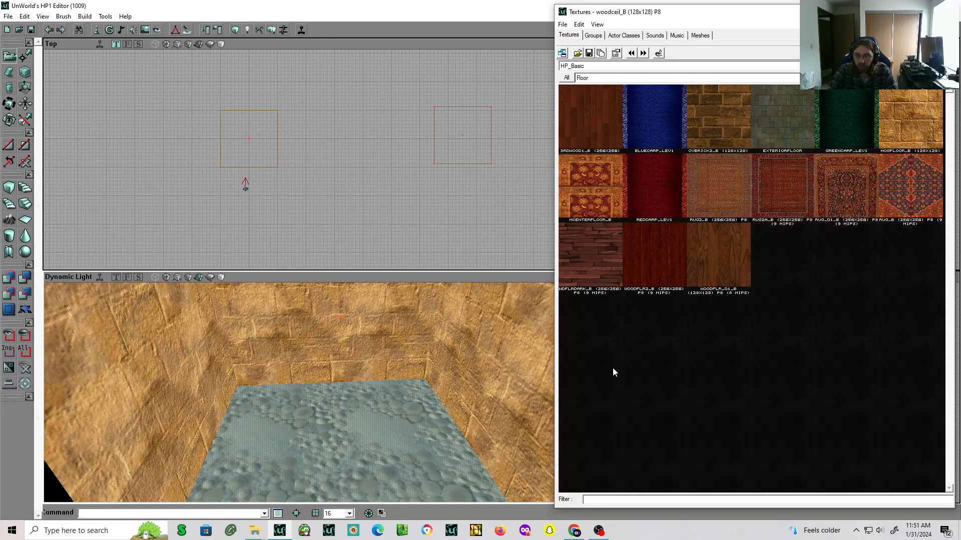
pyautogui.click(720, 131)
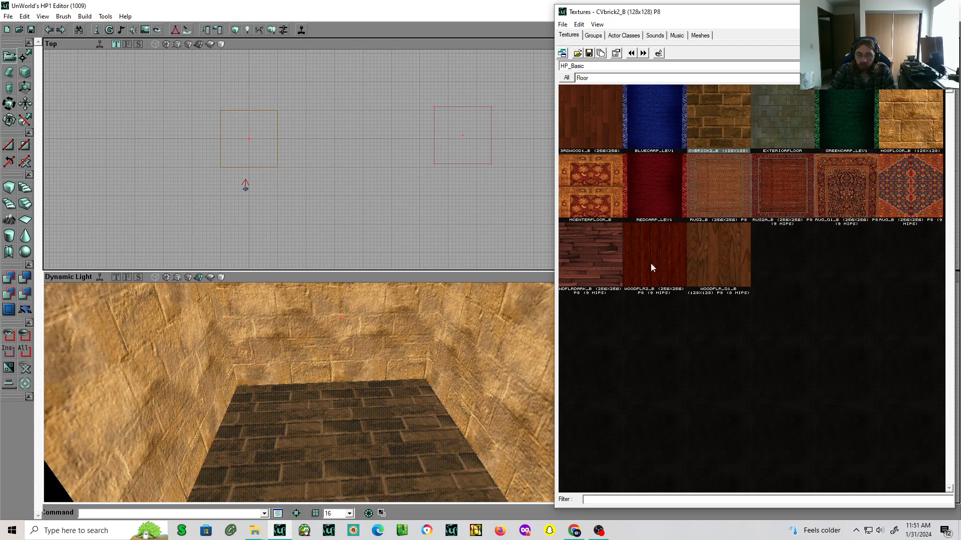
pyautogui.moveTo(410, 449); pyautogui.dragTo(404, 425)
pyautogui.moveTo(404, 425); pyautogui.dragTo(404, 395, button='right')
pyautogui.moveTo(404, 395); pyautogui.dragTo(406, 448)
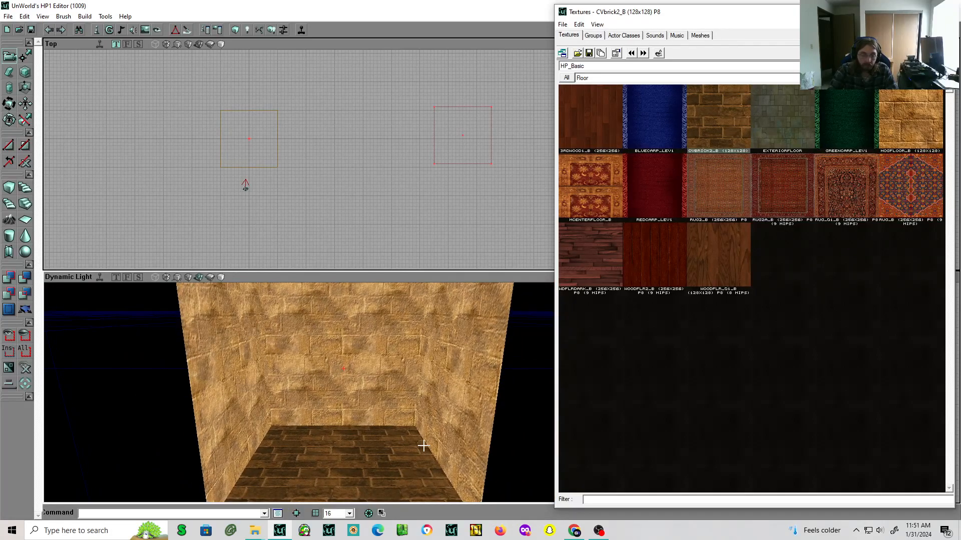
# Browse the actor classes tree and look at the class packages available in the HP1 System folder
pyautogui.click(624, 35)
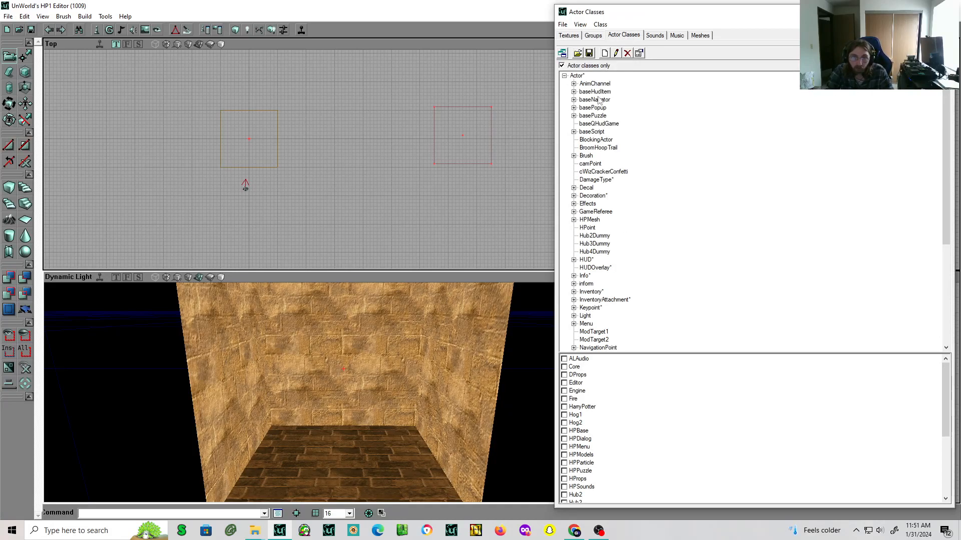
pyautogui.moveTo(628, 14); pyautogui.dragTo(621, 14)
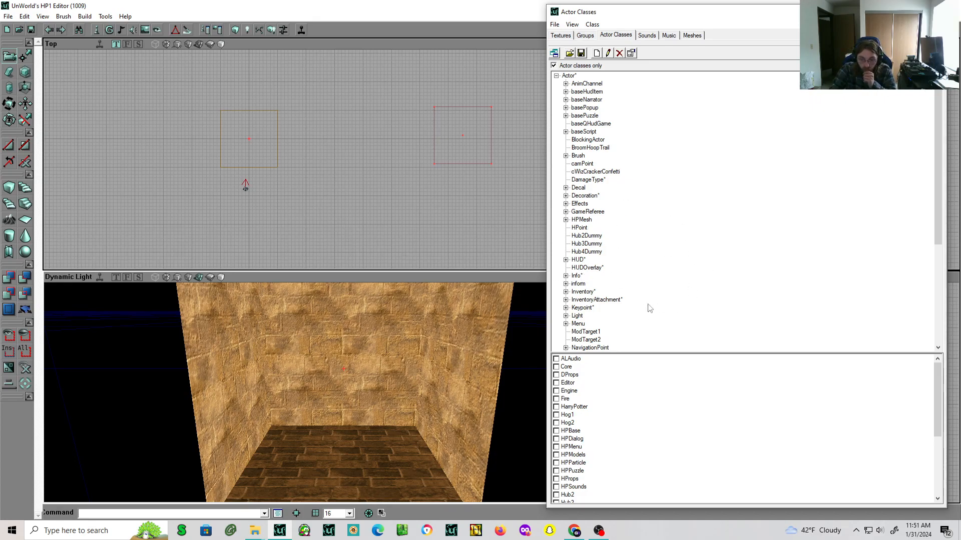
pyautogui.scroll(-7, 664, 308)
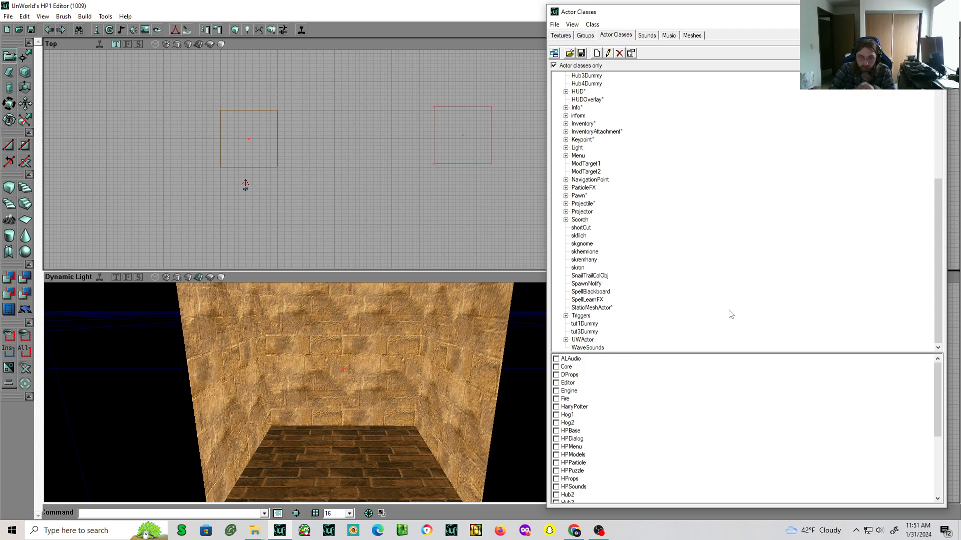
pyautogui.click(569, 53)
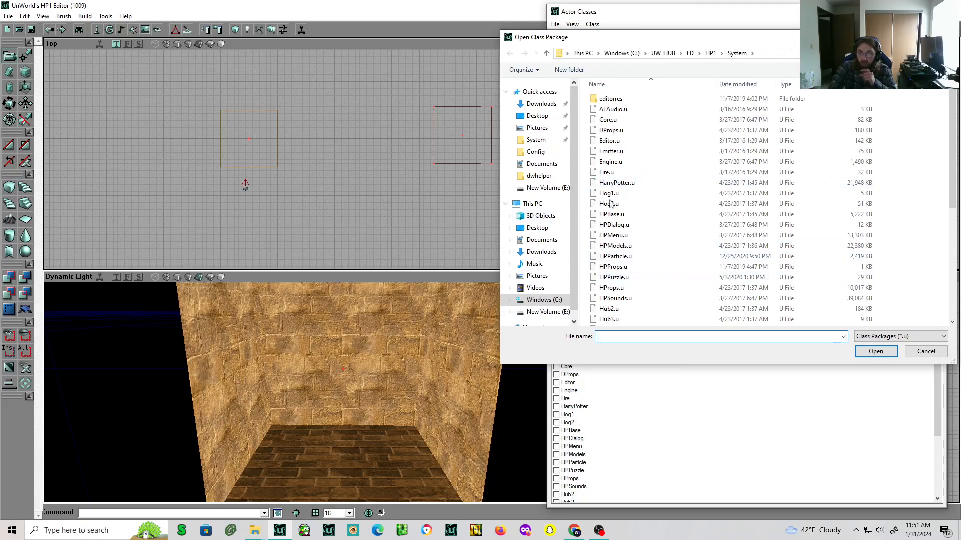
pyautogui.click(926, 351)
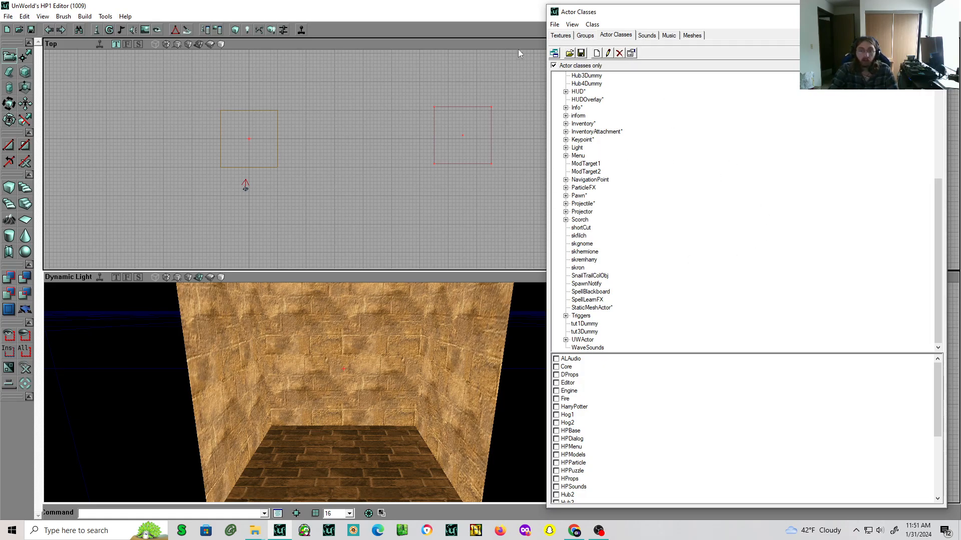
# Select the Harry actor class under Pawn > PlayerPawn > UWPlayerPawn > baseHarry
pyautogui.click(682, 274)
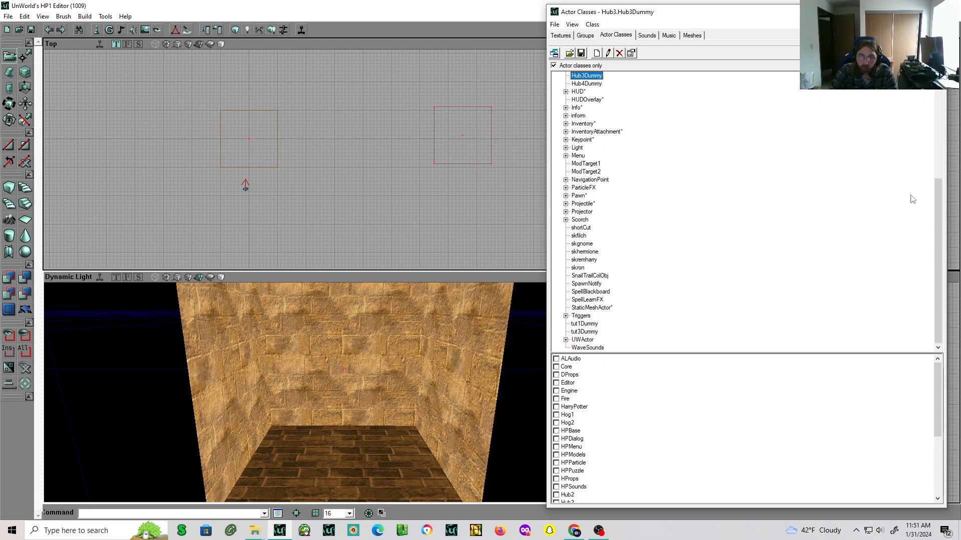
pyautogui.moveTo(939, 224)
pyautogui.mouseDown()
pyautogui.moveTo(939, 197)
pyautogui.moveTo(937, 206)
pyautogui.mouseUp()
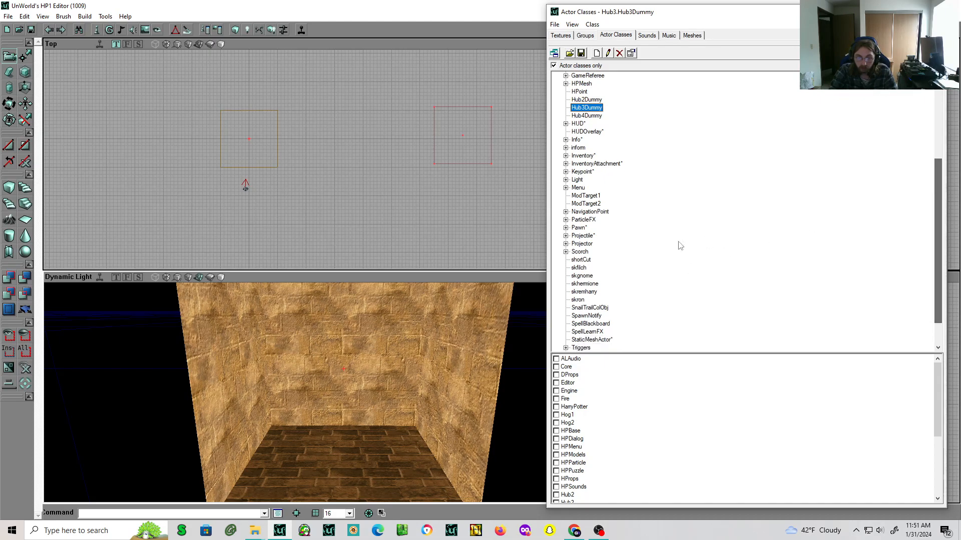
pyautogui.click(565, 228)
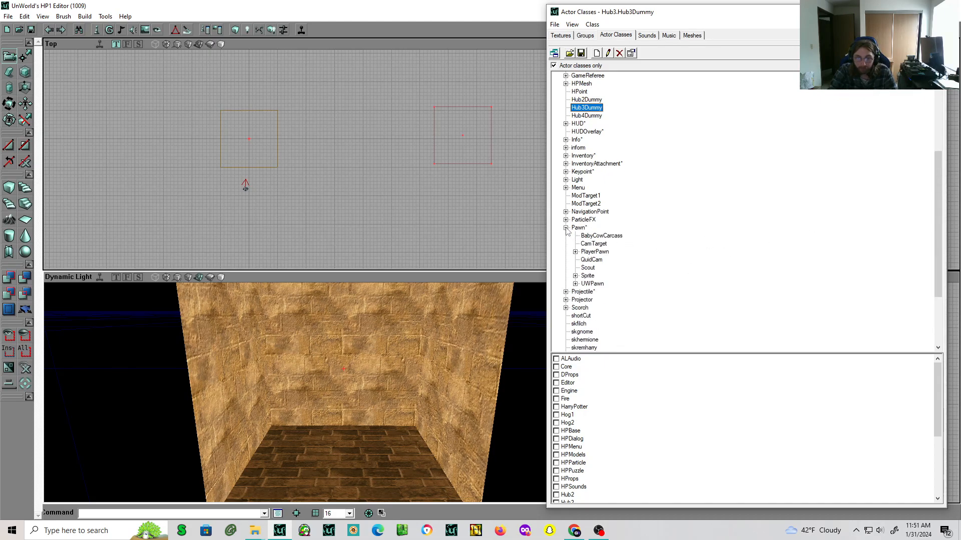
pyautogui.click(575, 252)
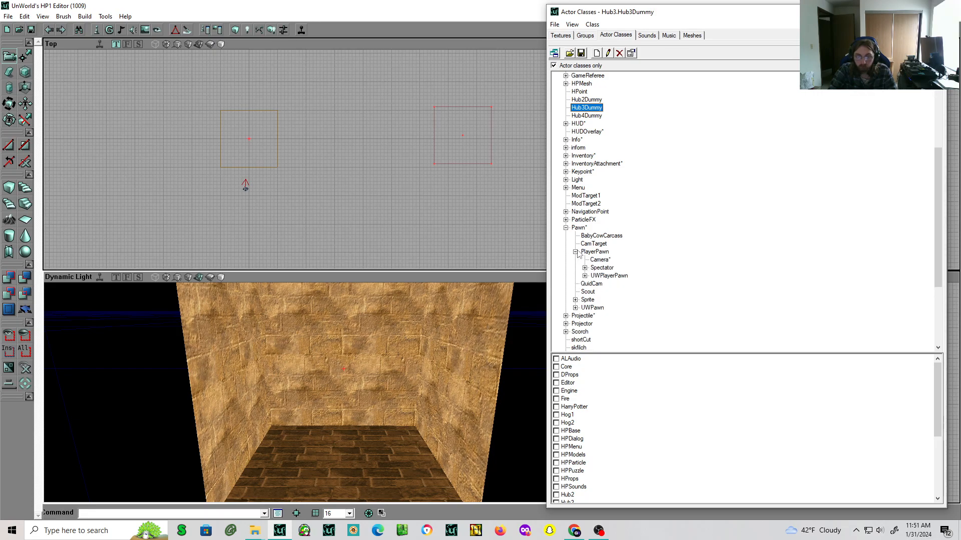
pyautogui.click(585, 277)
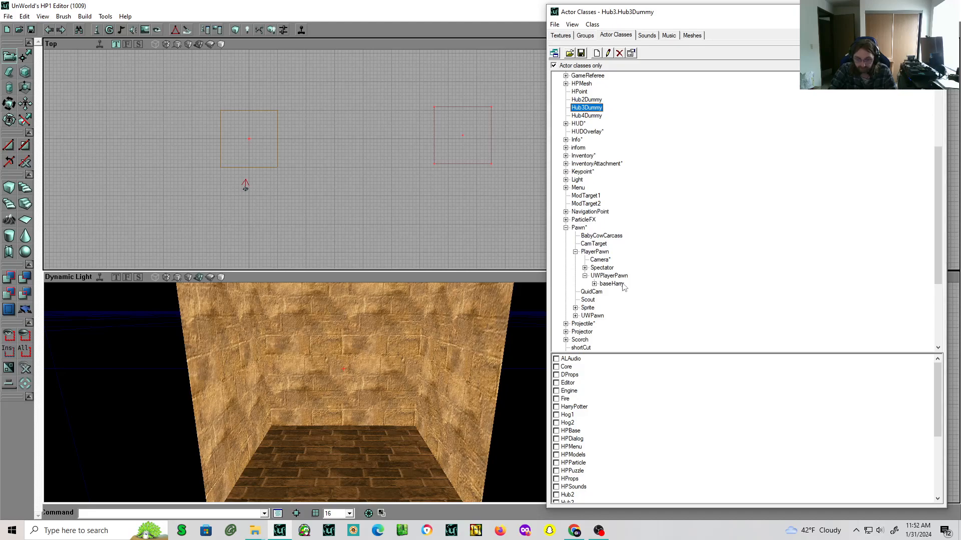
pyautogui.click(594, 284)
pyautogui.click(604, 292)
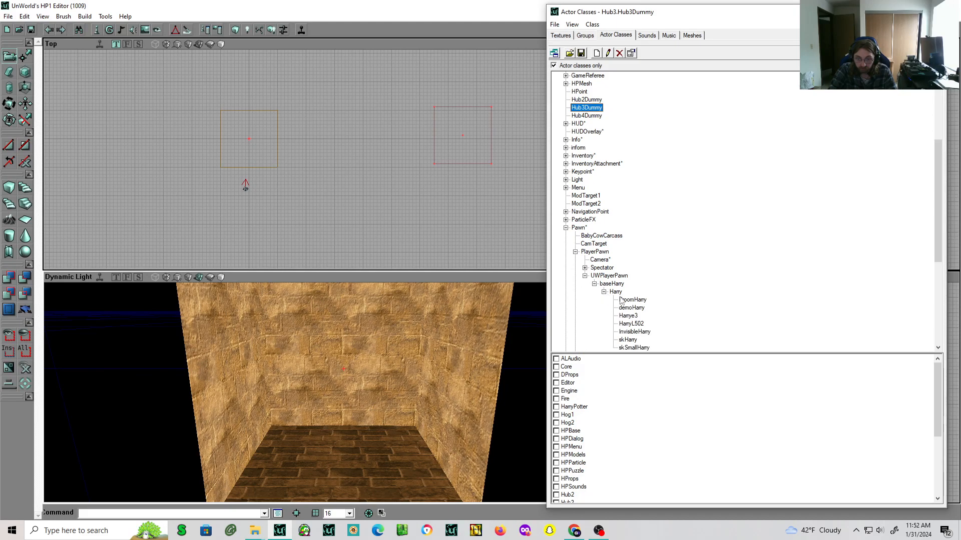
pyautogui.click(616, 293)
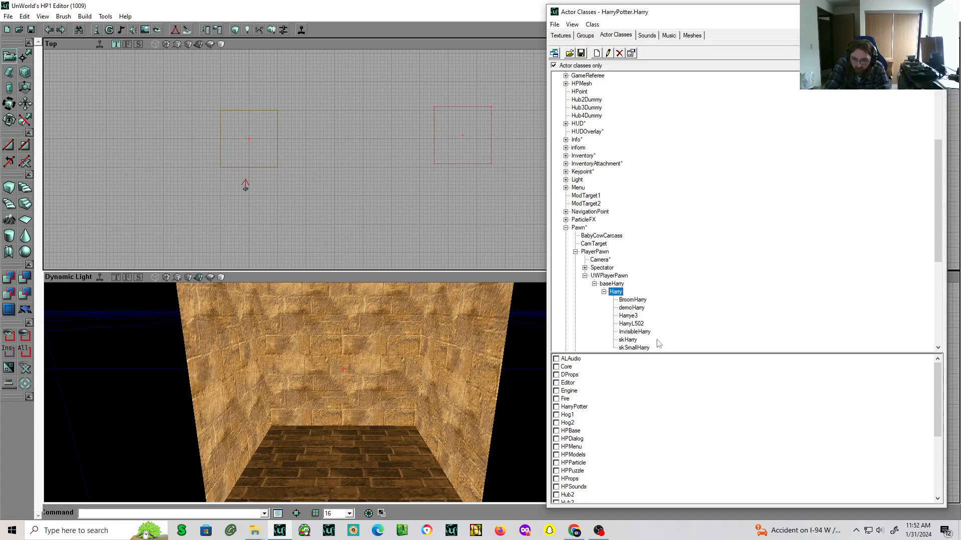
pyautogui.scroll(-1, 620, 348)
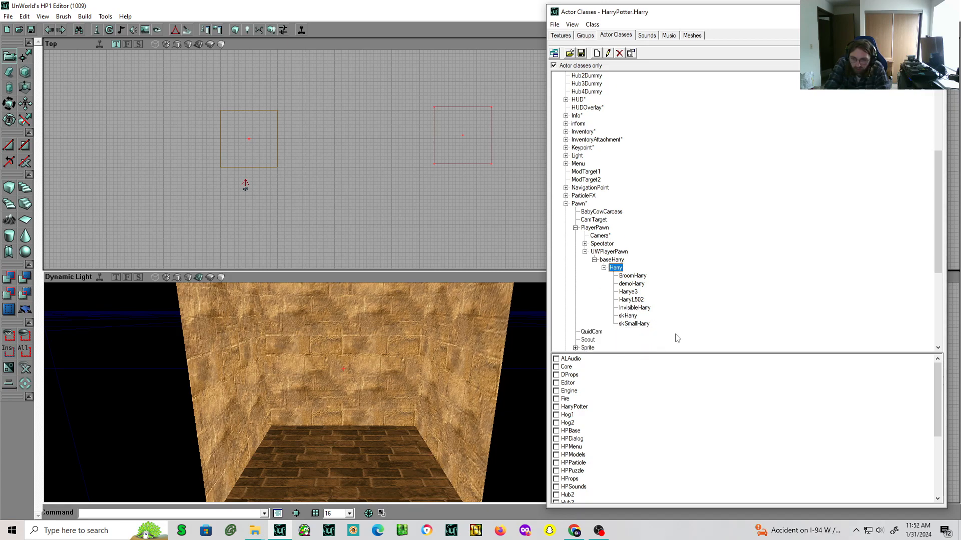
pyautogui.click(628, 316)
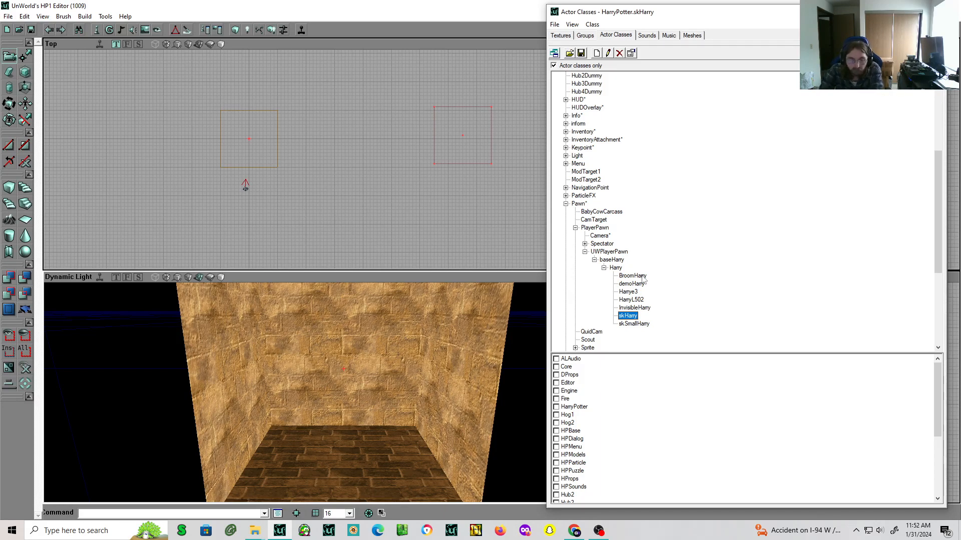
pyautogui.click(616, 269)
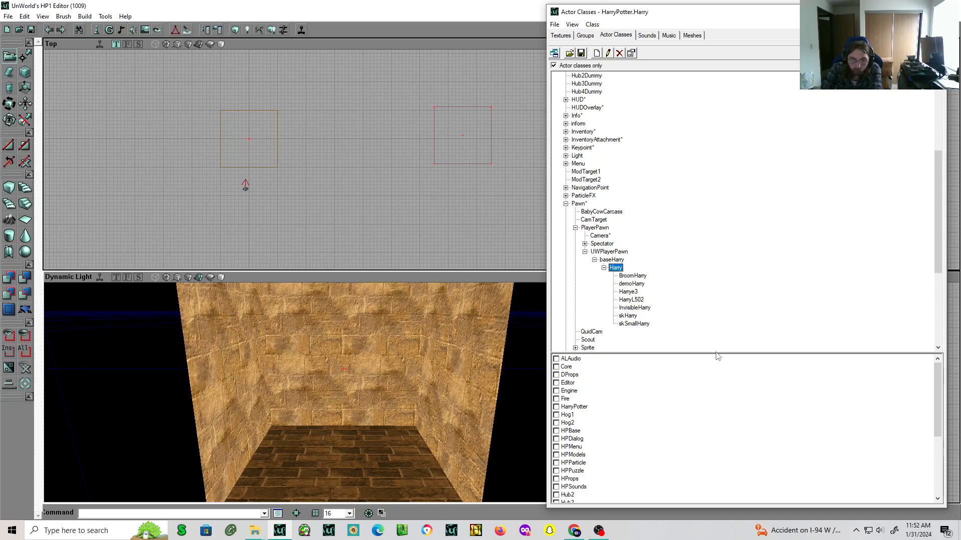
# Add a HarryPotter.Harry actor on the floor of the room and view it up close
pyautogui.rightClick(344, 440)
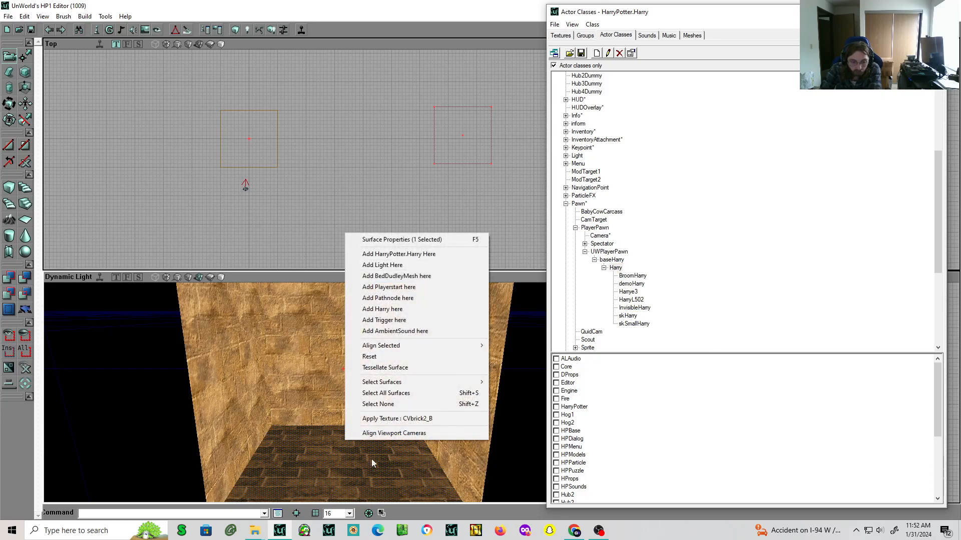
pyautogui.click(426, 256)
pyautogui.moveTo(373, 442); pyautogui.dragTo(374, 385)
pyautogui.moveTo(373, 385); pyautogui.dragTo(399, 461, button='right')
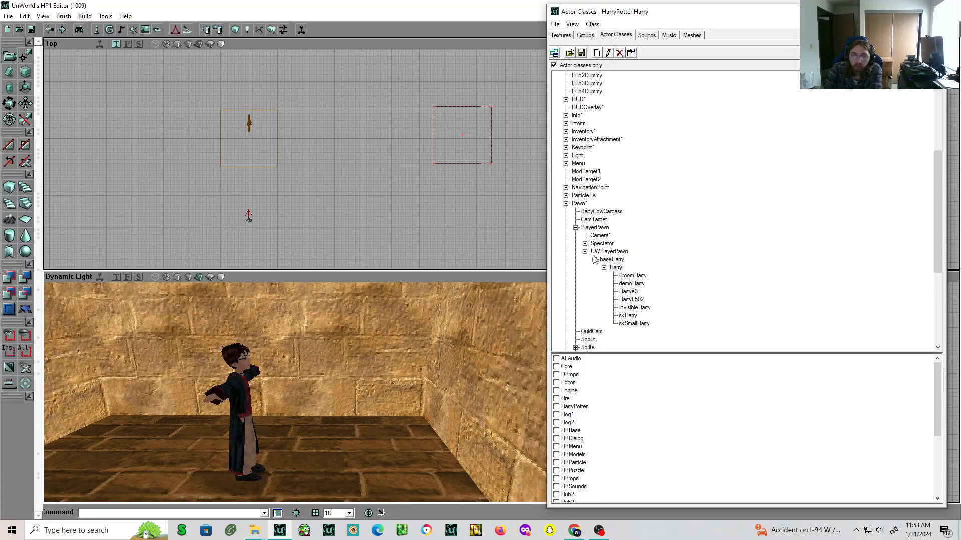
# Collapse the Pawn branch and select the PlayerStart class under NavigationPoint
pyautogui.click(566, 204)
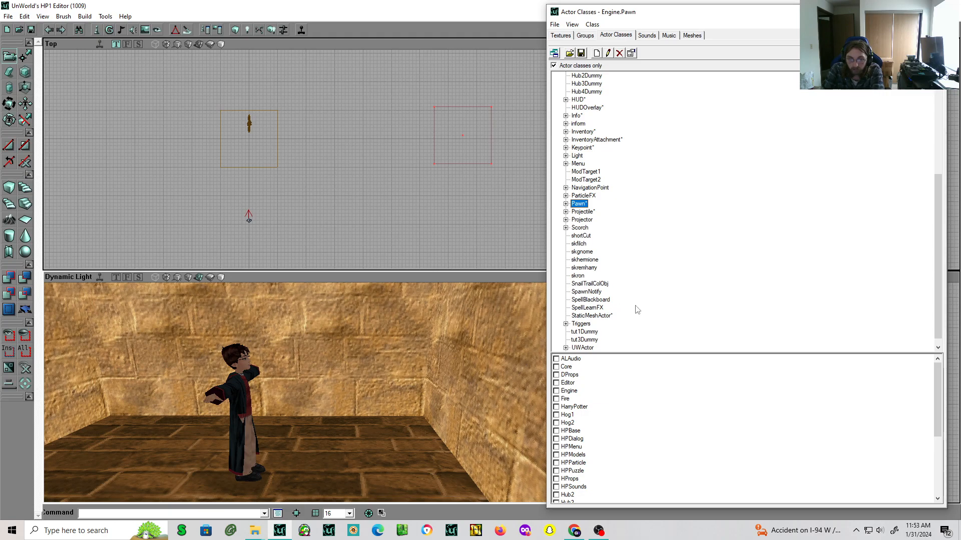
pyautogui.scroll(7, 637, 309)
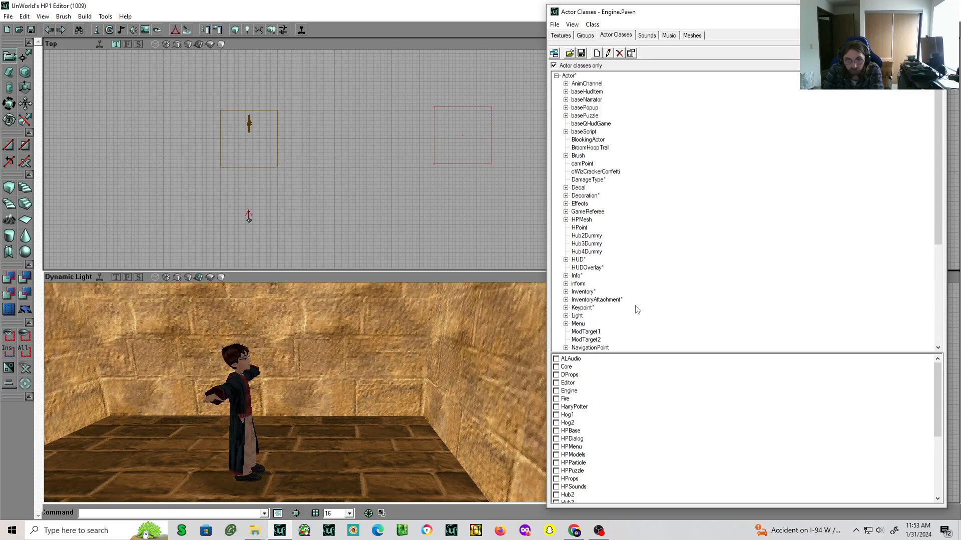
pyautogui.scroll(-6, 637, 310)
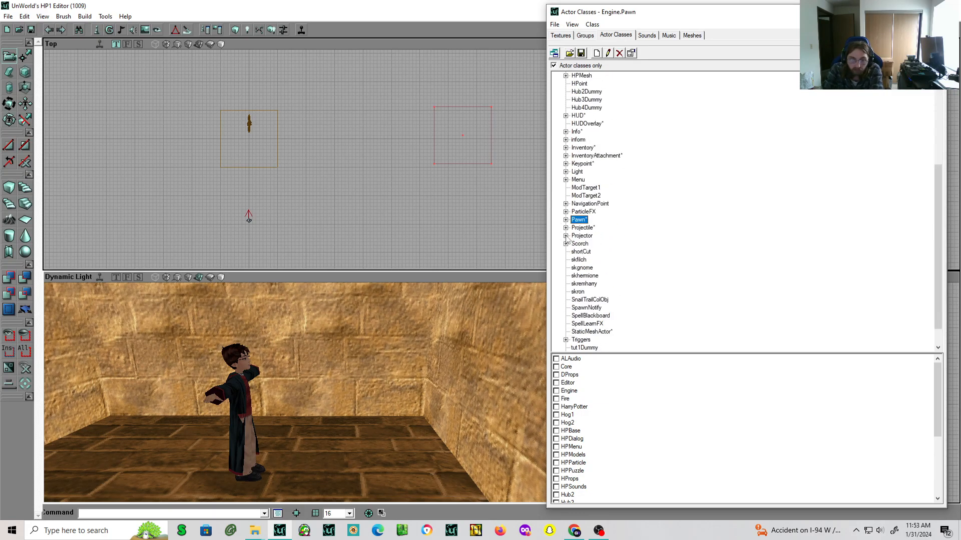
pyautogui.click(566, 220)
pyautogui.click(566, 220)
pyautogui.click(566, 204)
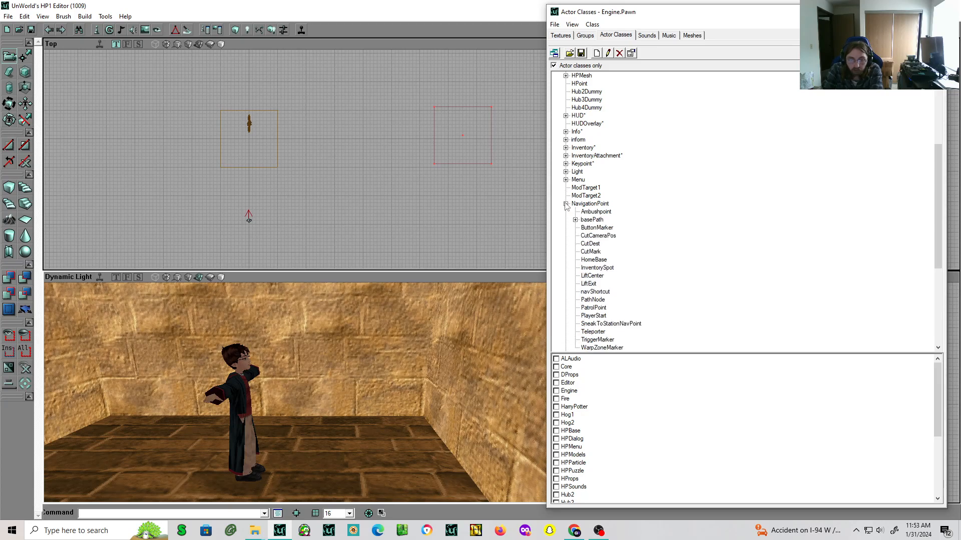
pyautogui.click(566, 203)
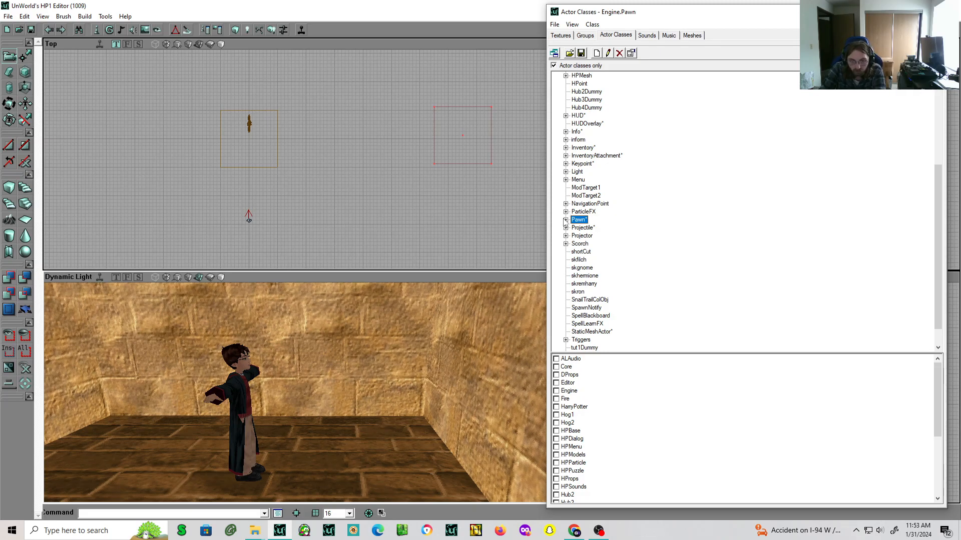
pyautogui.click(565, 219)
pyautogui.click(566, 195)
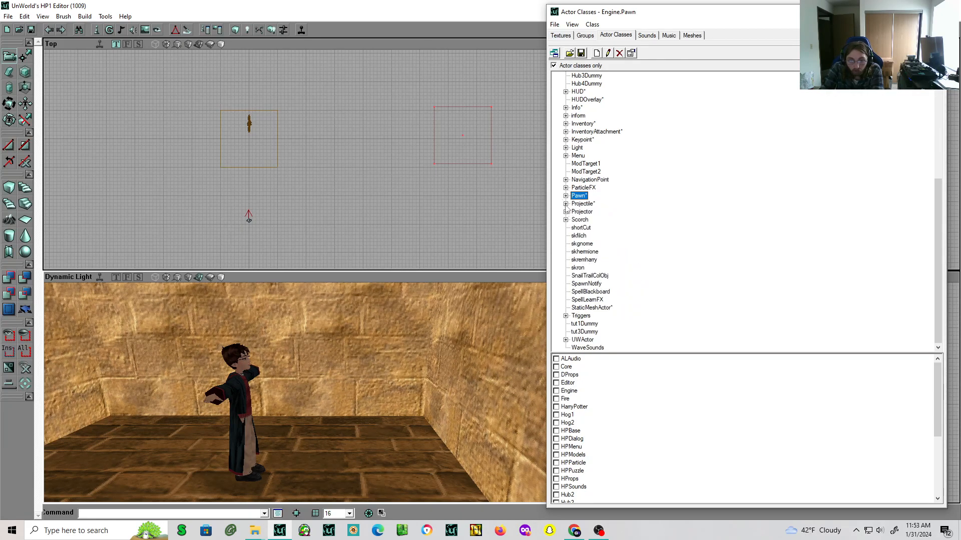
pyautogui.click(565, 179)
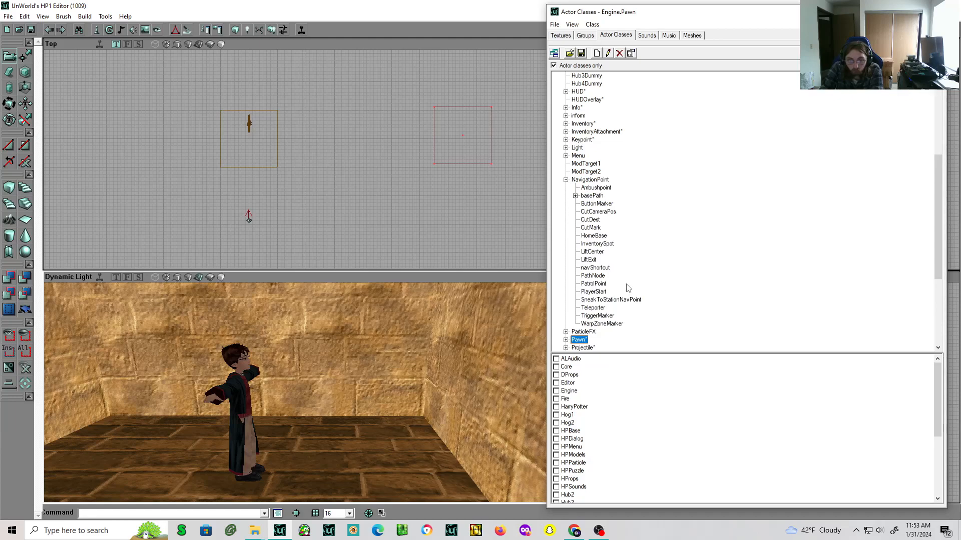
pyautogui.click(593, 293)
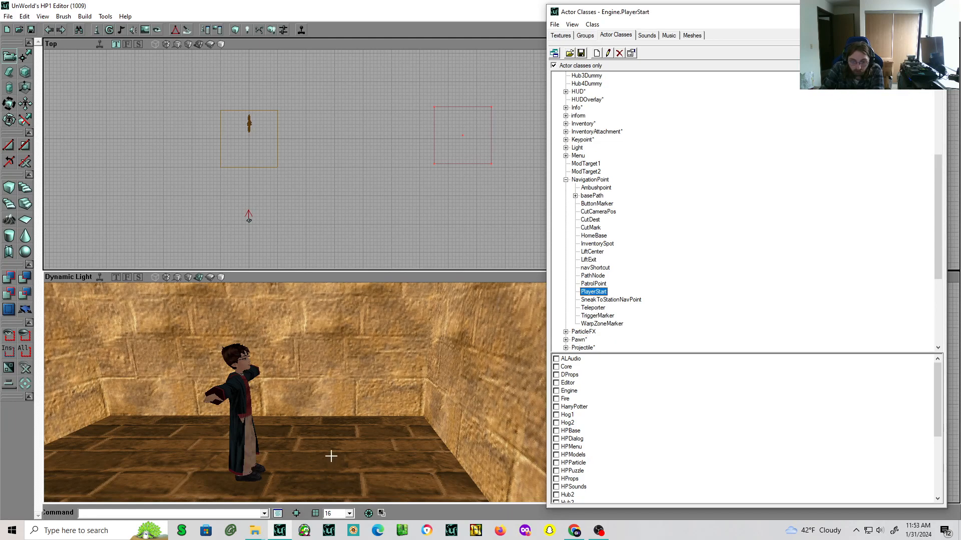
# Add an Engine.PlayerStart actor at the Harry character's position
pyautogui.click(239, 381)
pyautogui.rightClick(238, 382)
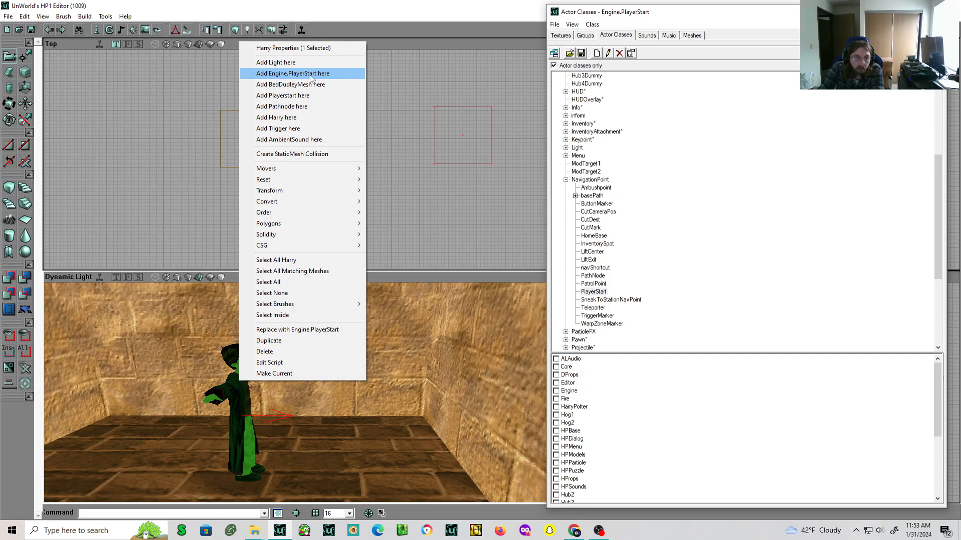
pyautogui.click(338, 74)
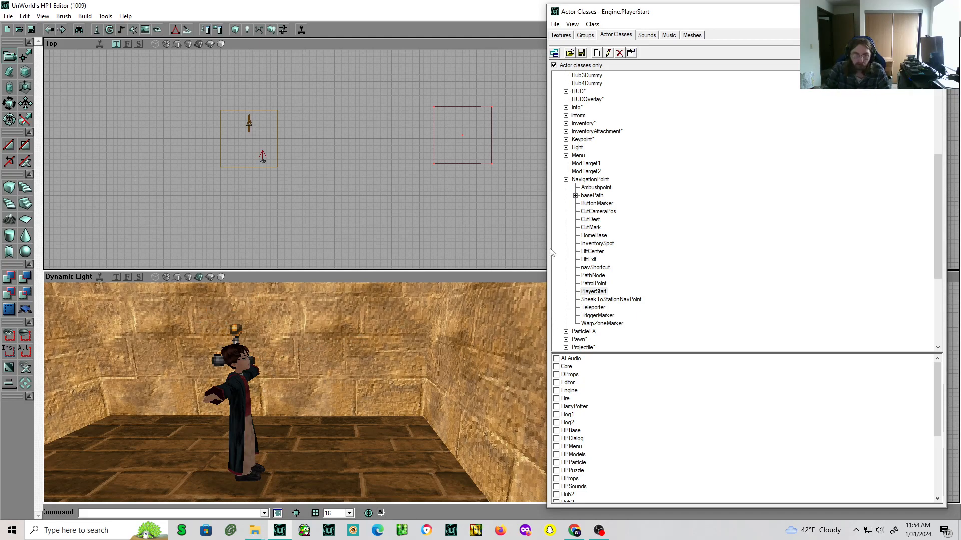
# Collapse the NavigationPoint branch and look through the ParticleFX classes
pyautogui.click(636, 311)
pyautogui.scroll(-2, 705, 273)
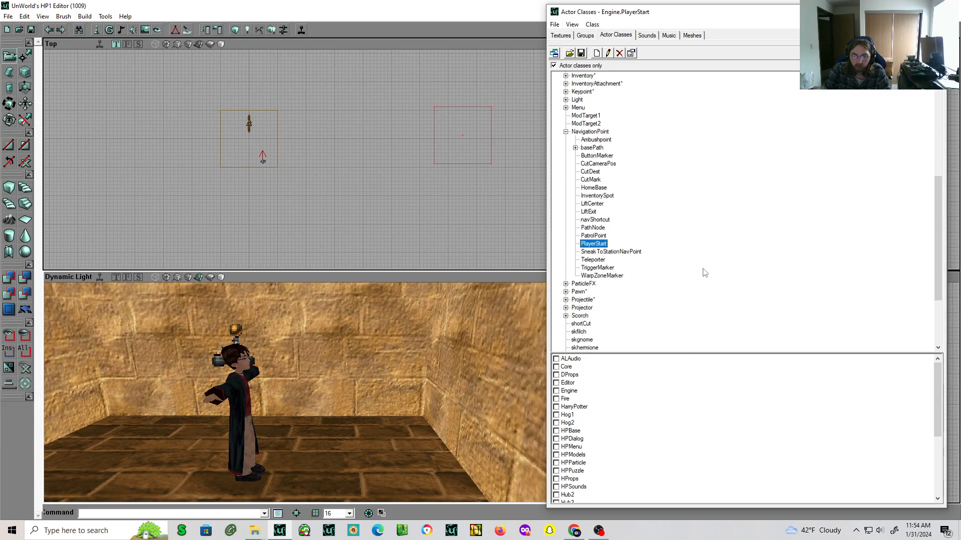
pyautogui.click(565, 131)
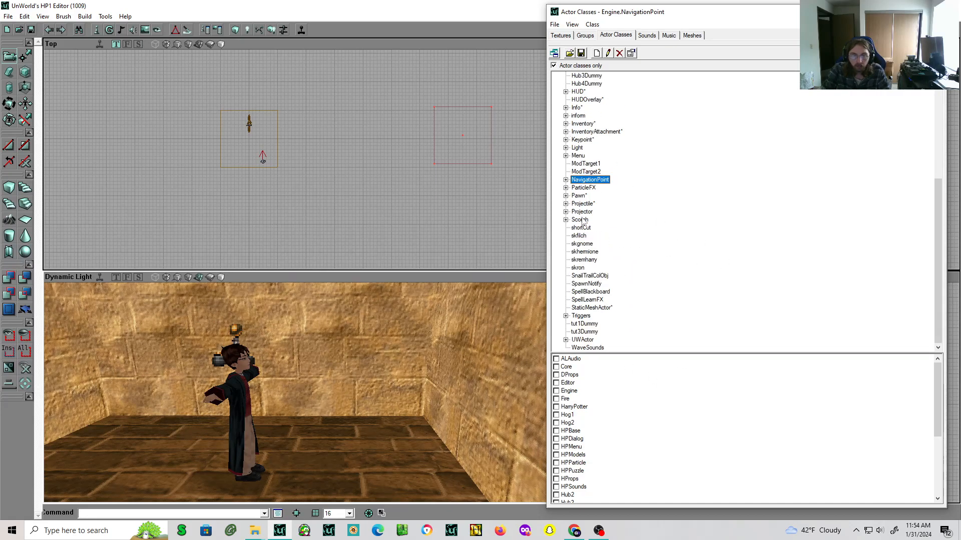
pyautogui.click(566, 188)
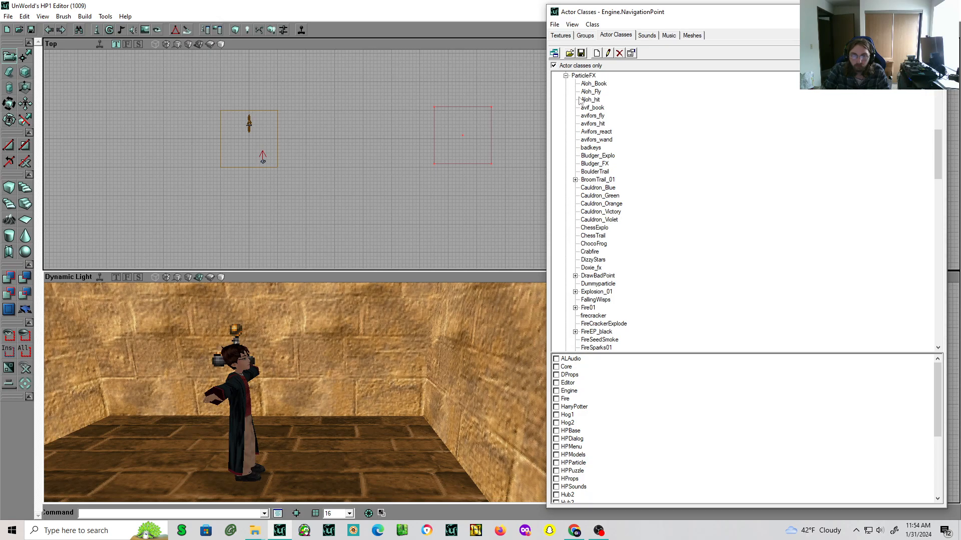
pyautogui.click(565, 76)
# Collapse UWPlayerPawn within the Pawn branch and select the PotCam class under UWPawn > BaseCam
pyautogui.click(566, 196)
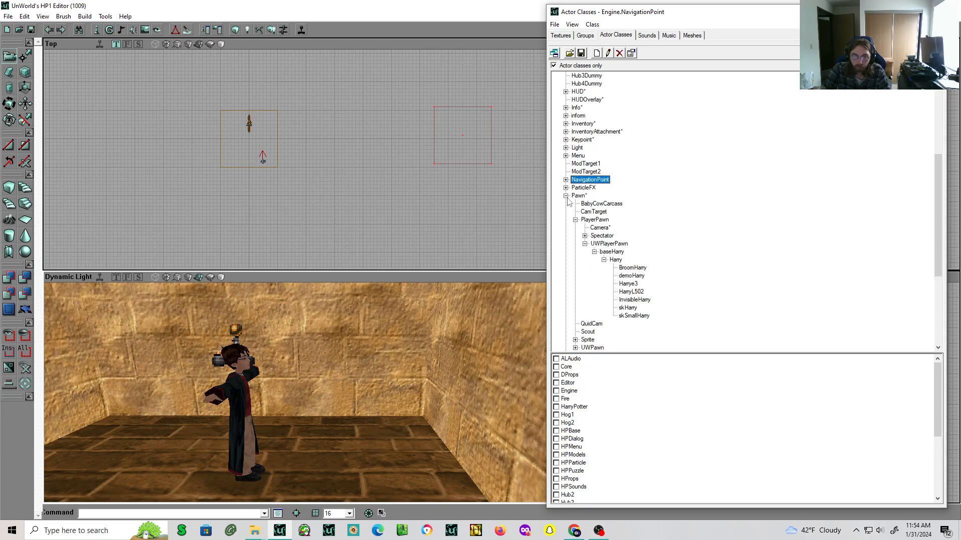
pyautogui.click(584, 244)
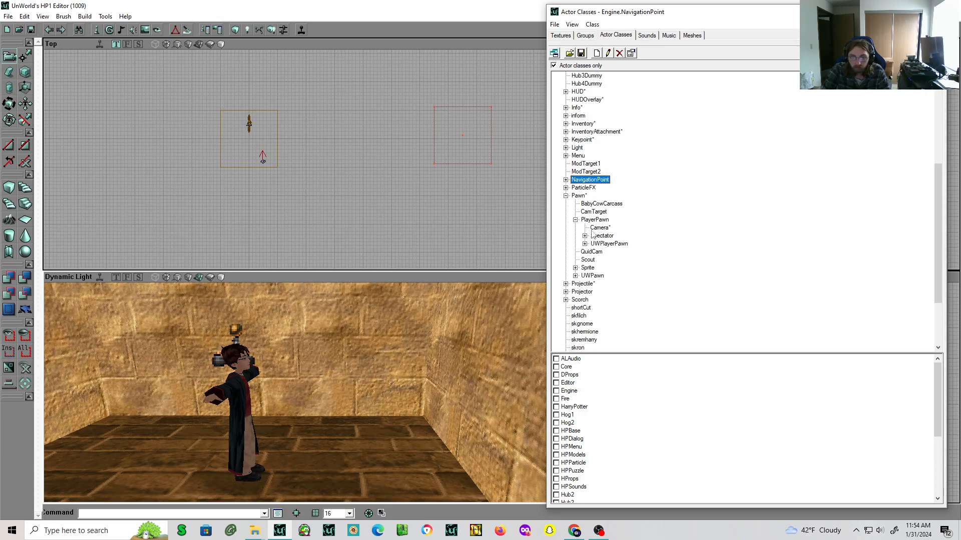
pyautogui.click(575, 275)
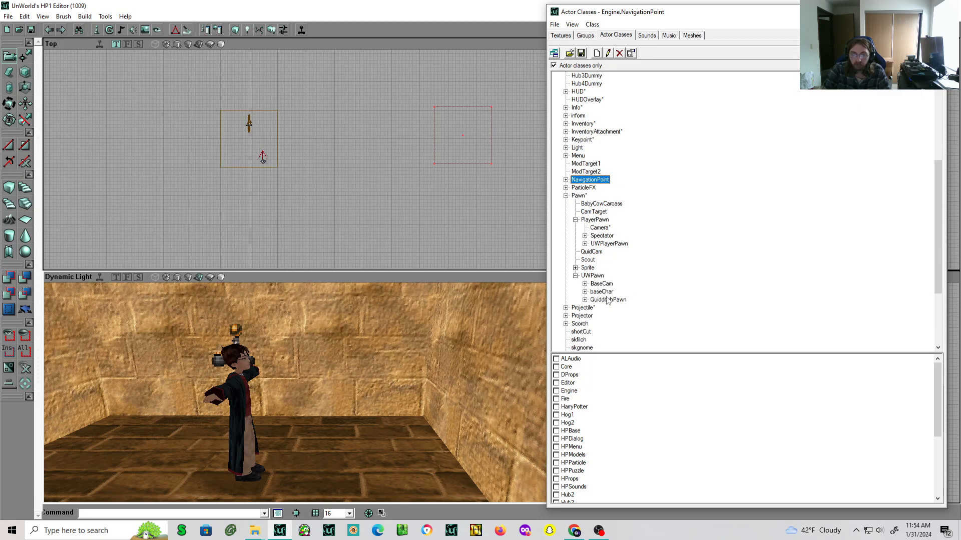
pyautogui.click(584, 283)
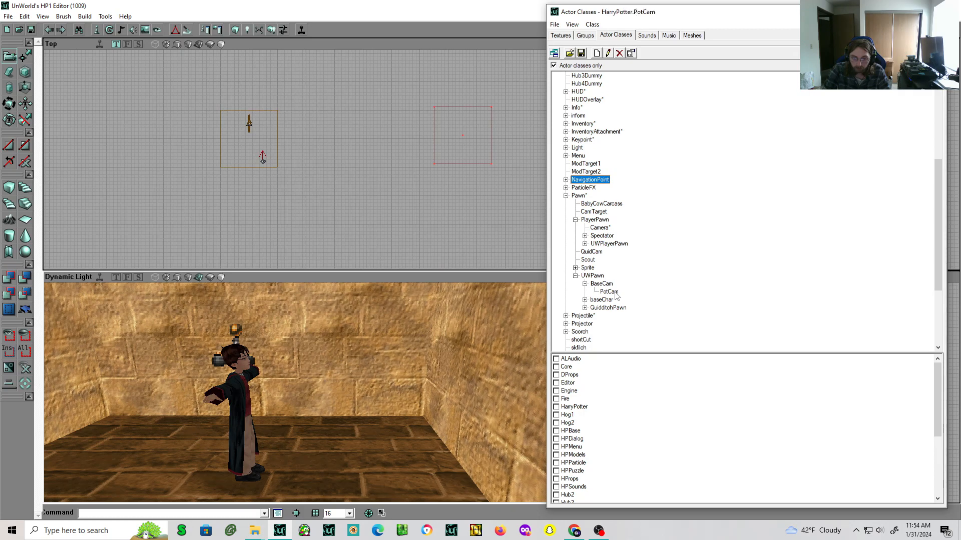
pyautogui.click(617, 292)
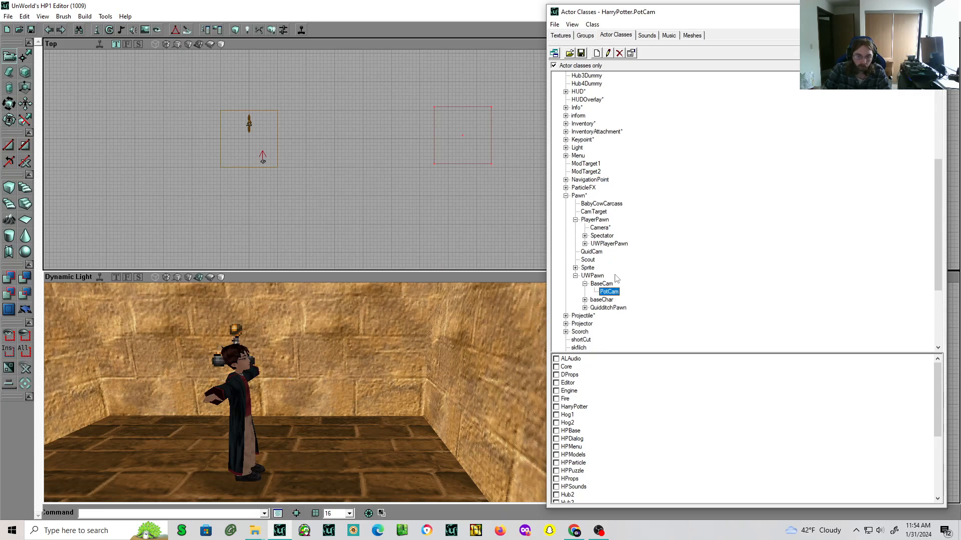
# Add a HarryPotter.PotCam actor at the Harry character's position
pyautogui.rightClick(237, 381)
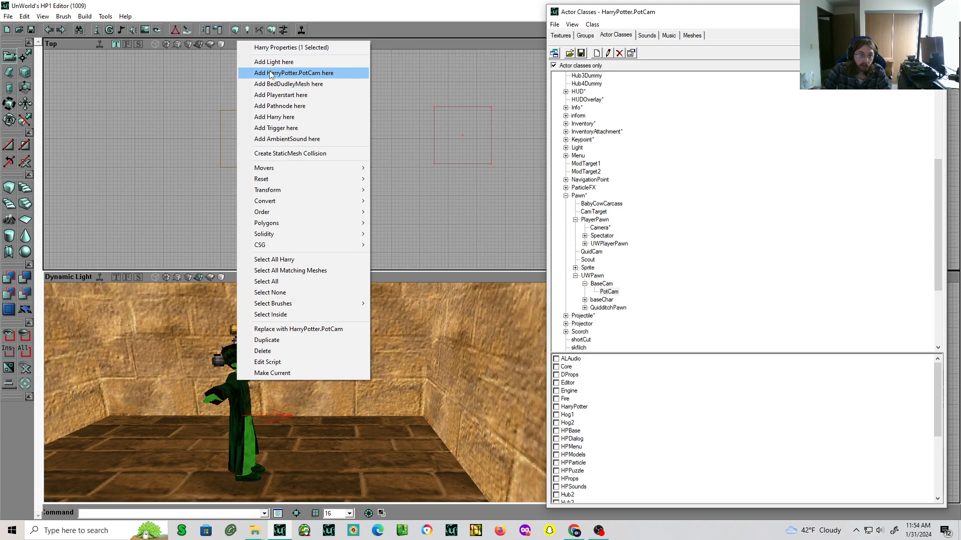
pyautogui.click(346, 75)
pyautogui.moveTo(294, 383); pyautogui.dragTo(271, 357)
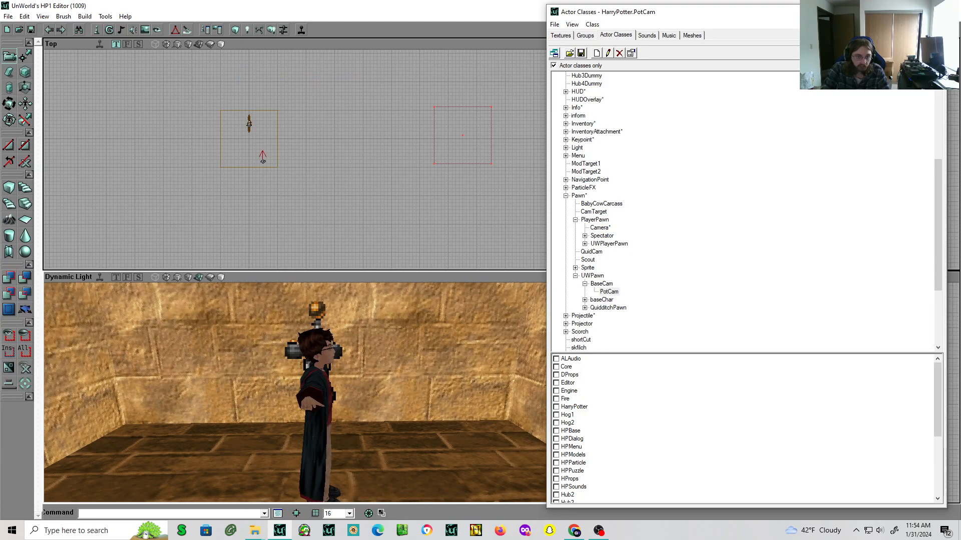
pyautogui.moveTo(228, 151); pyautogui.dragTo(236, 100)
pyautogui.click(94, 167)
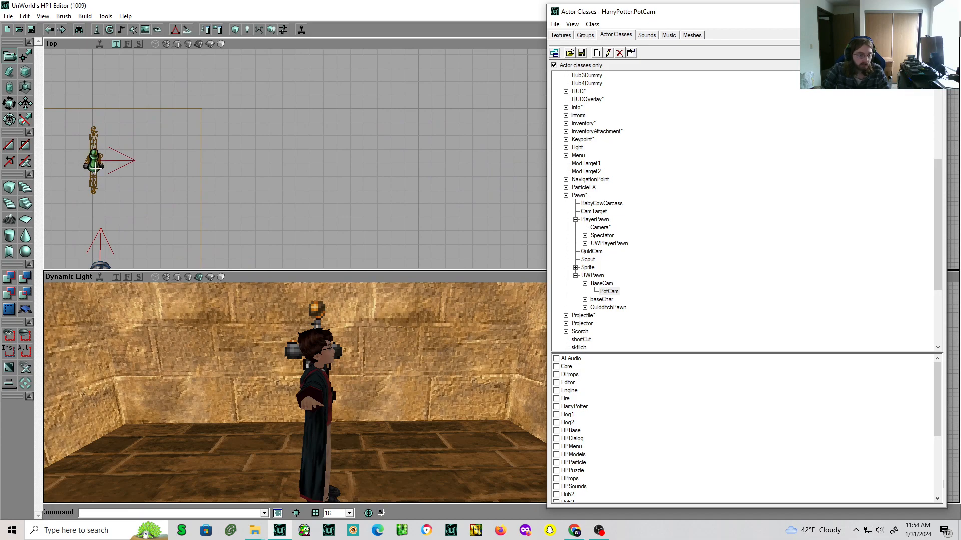
pyautogui.rightClick(93, 168)
pyautogui.click(90, 218)
pyautogui.click(59, 181)
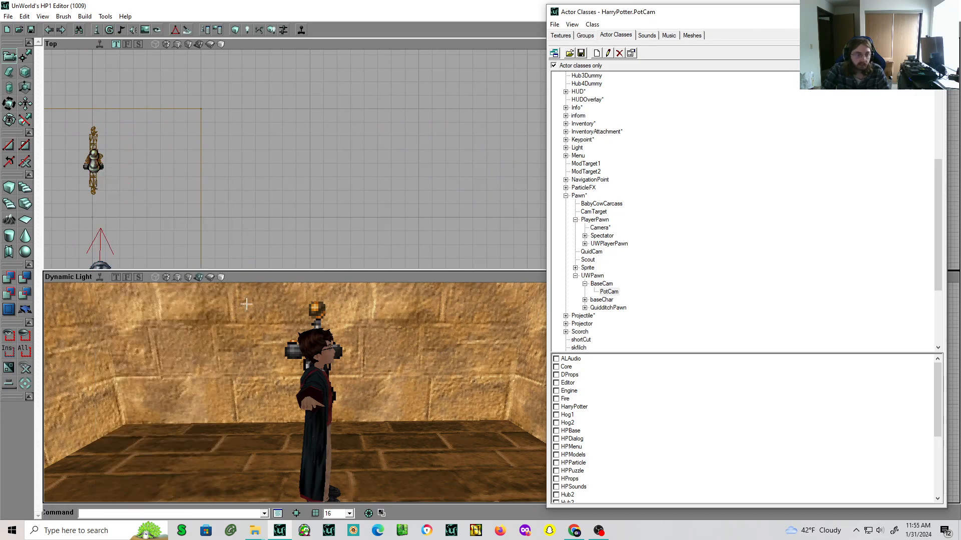
pyautogui.moveTo(302, 359); pyautogui.dragTo(318, 372)
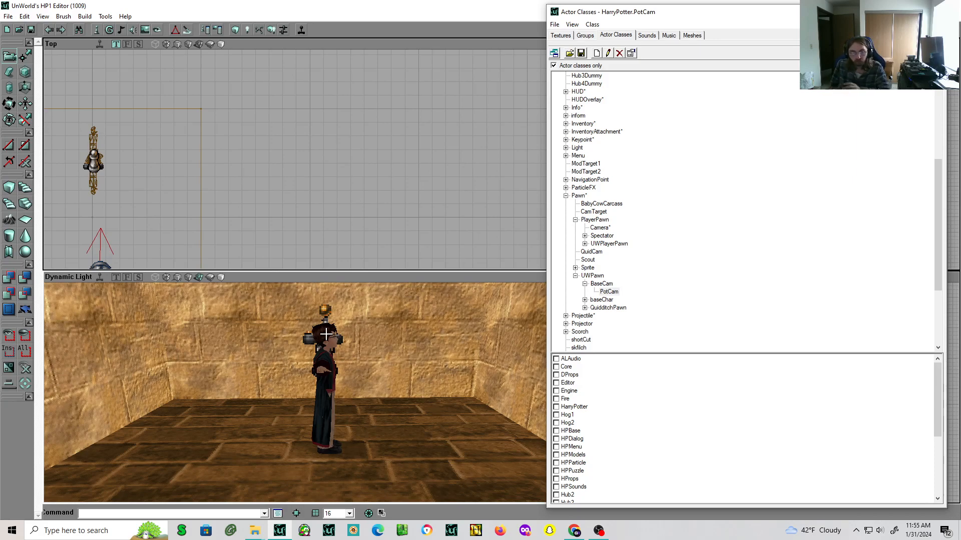
pyautogui.click(686, 304)
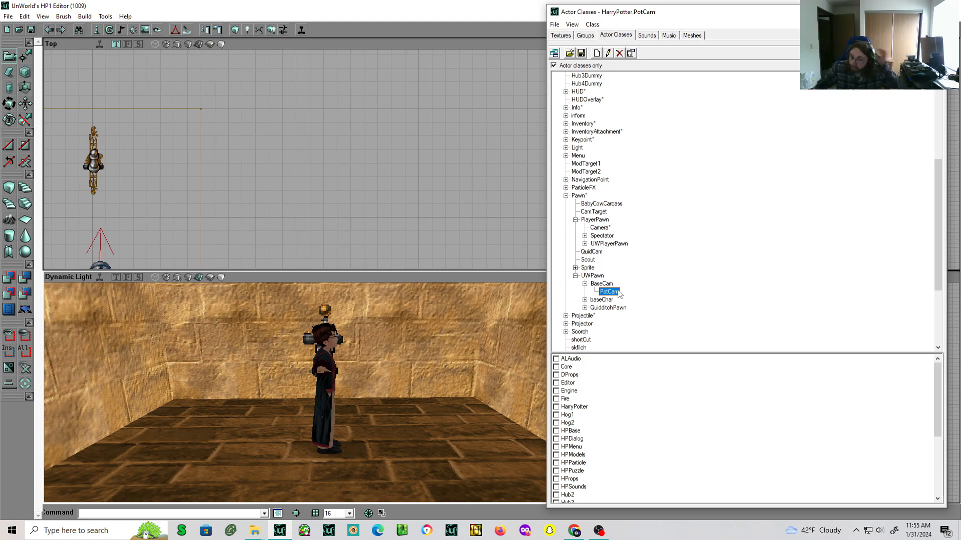
# Collapse the UWPawn class branch and run a full build of the level
pyautogui.click(575, 276)
pyautogui.moveTo(366, 313)
pyautogui.mouseDown()
pyautogui.moveTo(366, 287)
pyautogui.moveTo(364, 318)
pyautogui.mouseUp()
pyautogui.moveTo(373, 318); pyautogui.dragTo(373, 297, button='right')
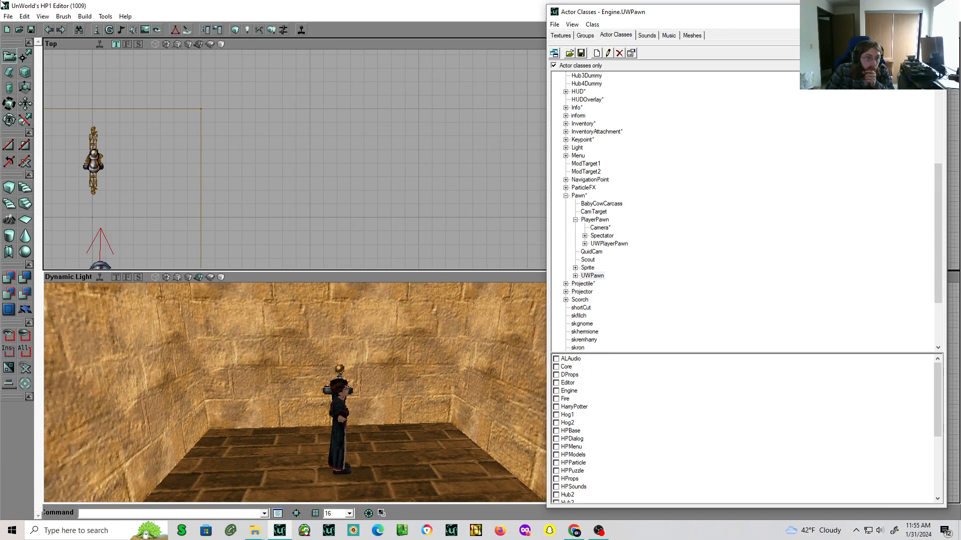
pyautogui.click(84, 16)
pyautogui.click(105, 86)
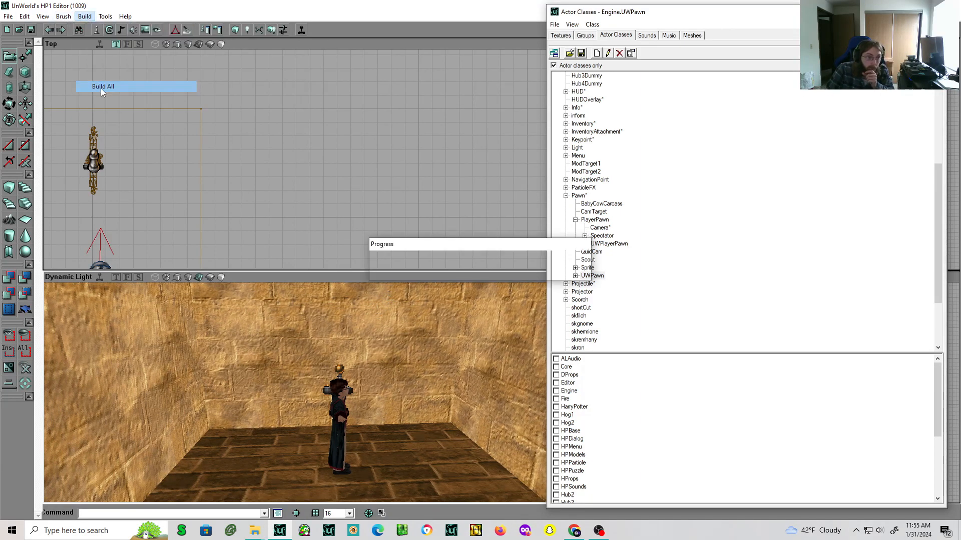
# Add a Light actor on the floor beside the Harry character
pyautogui.moveTo(372, 391)
pyautogui.mouseDown(button='right')
pyautogui.moveTo(373, 421)
pyautogui.moveTo(373, 392)
pyautogui.moveTo(358, 400)
pyautogui.mouseUp(button='right')
pyautogui.click(347, 410)
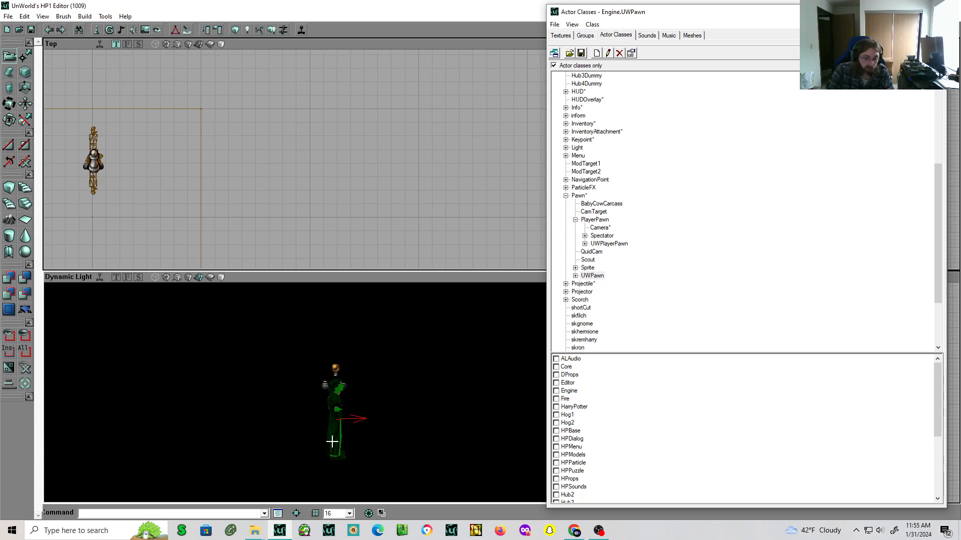
pyautogui.click(385, 457)
pyautogui.rightClick(386, 435)
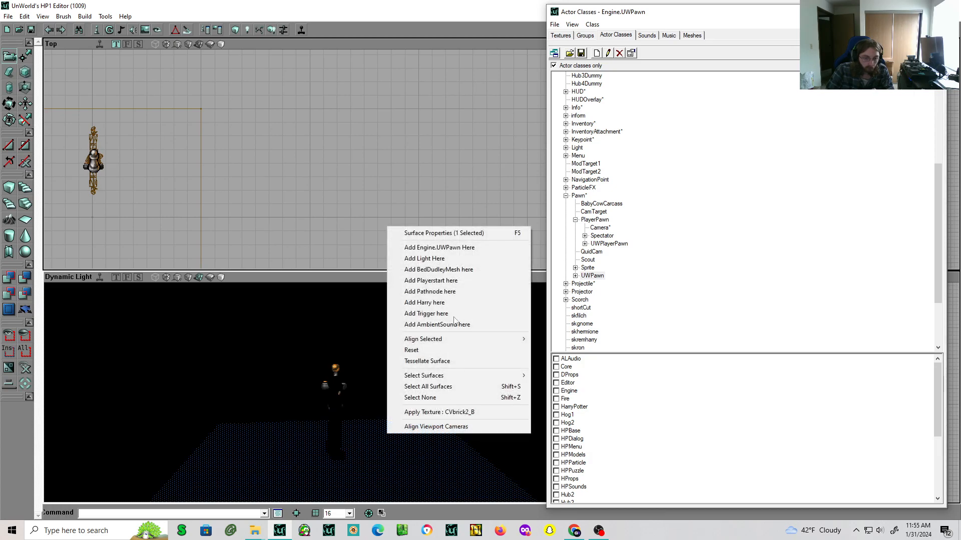
pyautogui.click(436, 269)
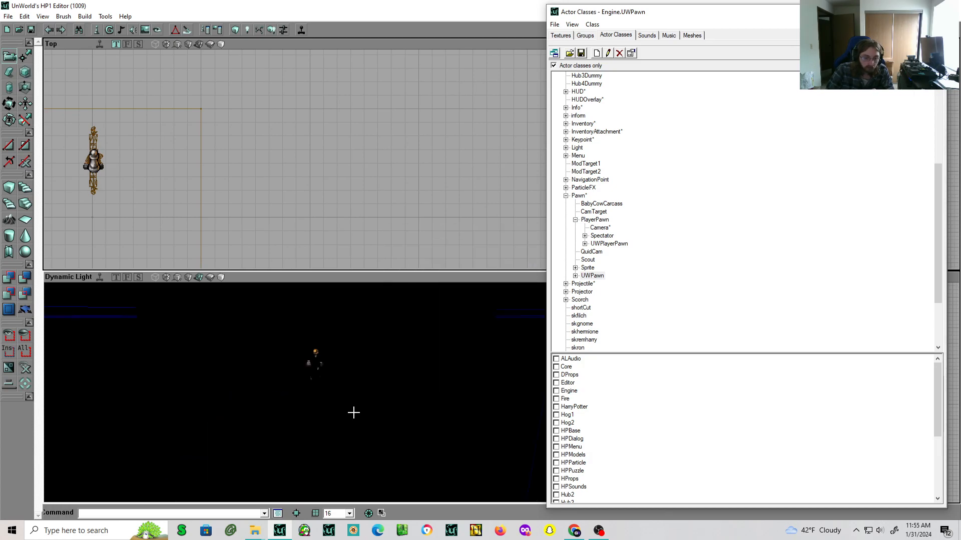
pyautogui.rightClick(350, 410)
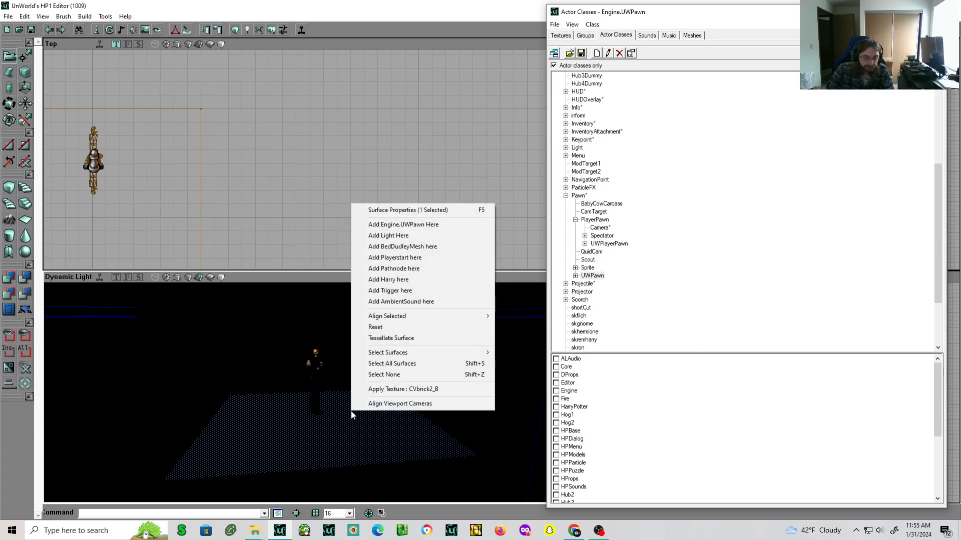
pyautogui.click(408, 238)
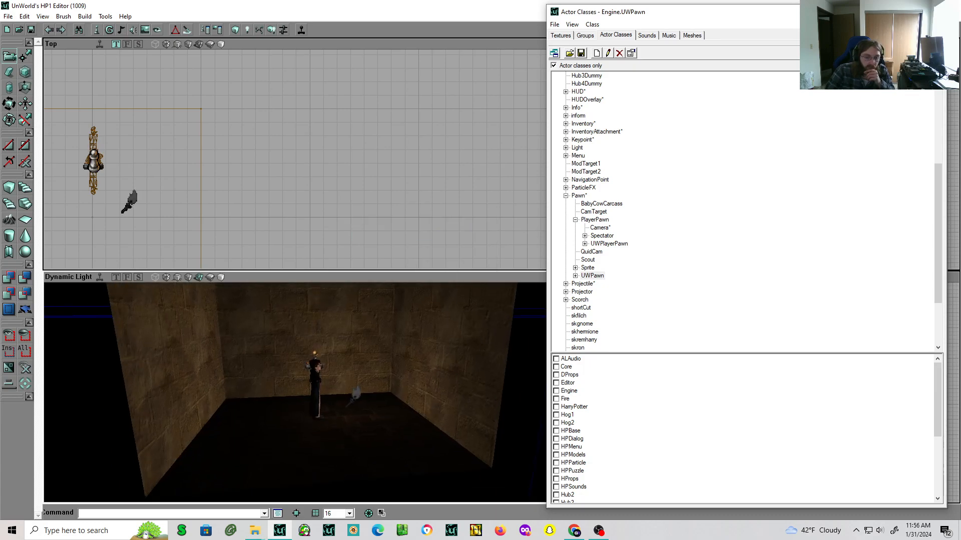
# Raise the light from the floor to above Harry's head height
pyautogui.click(363, 415)
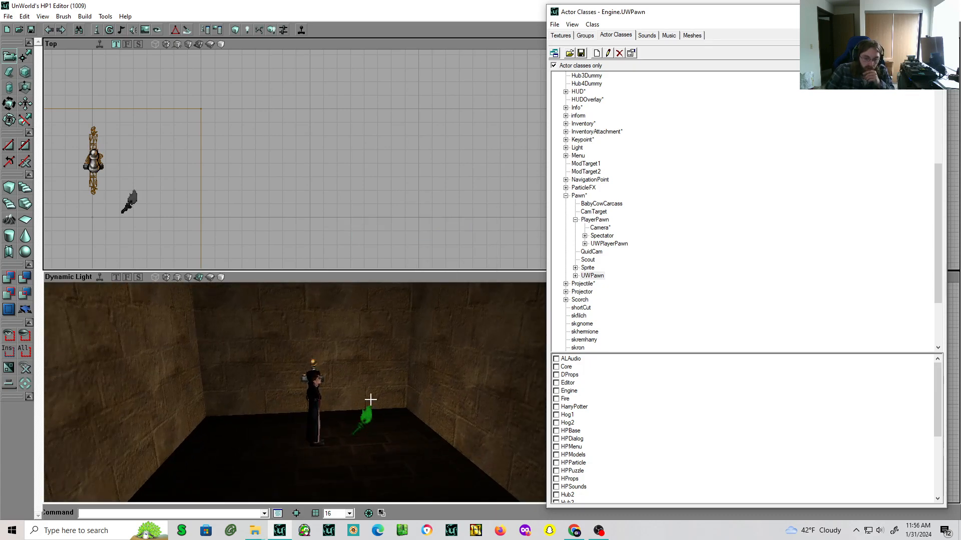
pyautogui.click(380, 448)
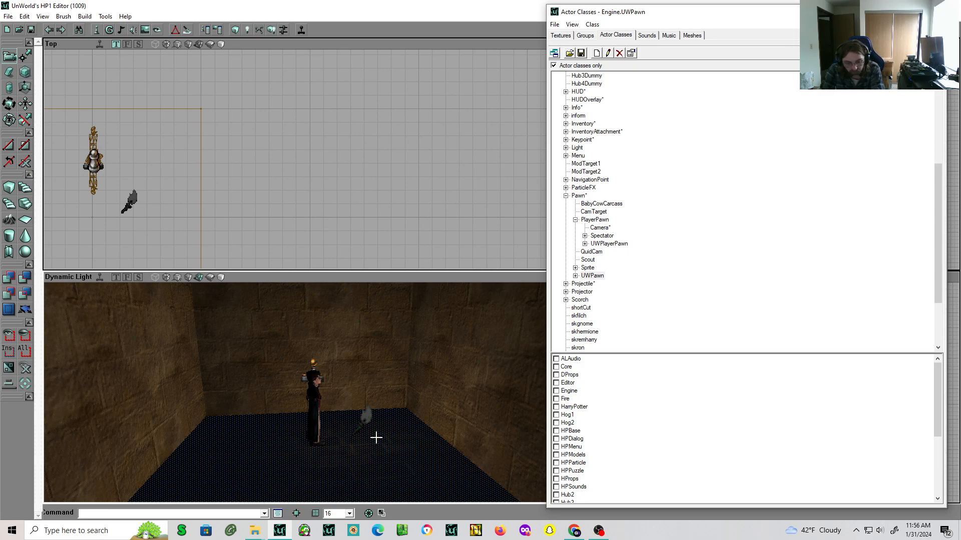
pyautogui.click(368, 416)
pyautogui.keyDown('ctrl'); pyautogui.moveTo(369, 416); pyautogui.dragTo(386, 400); pyautogui.keyUp('ctrl')
# Examine the light's LightColor and Lighting properties, then close its properties and deselect it
pyautogui.rightClick(370, 391)
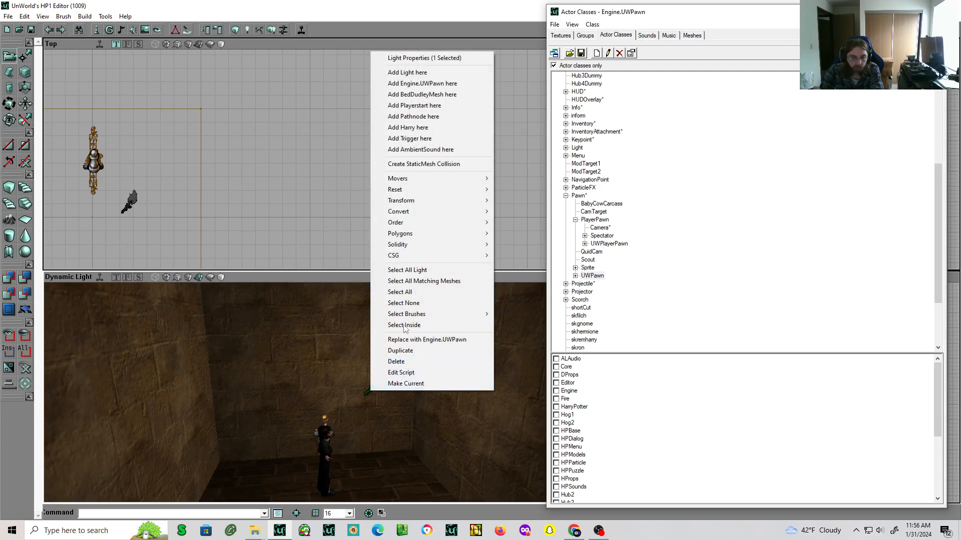
pyautogui.click(430, 58)
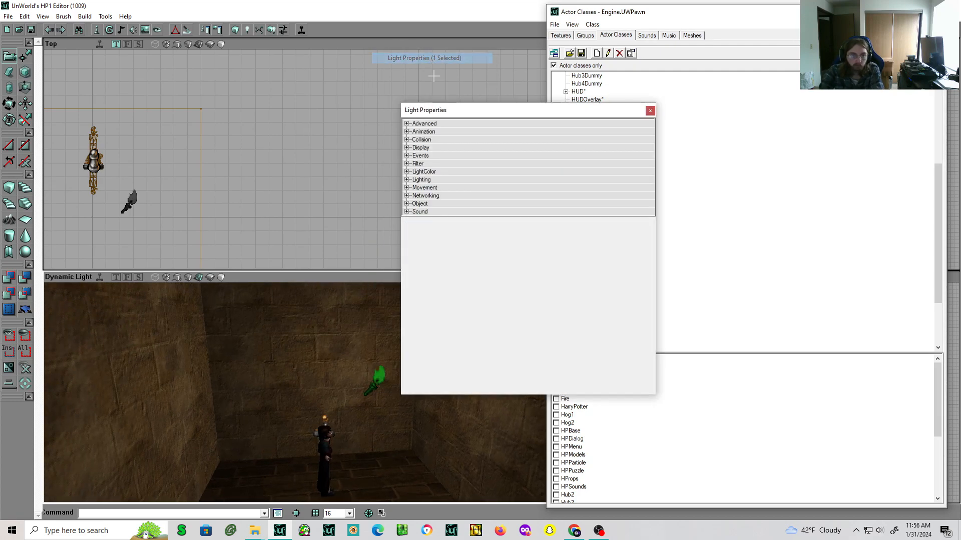
pyautogui.click(406, 171)
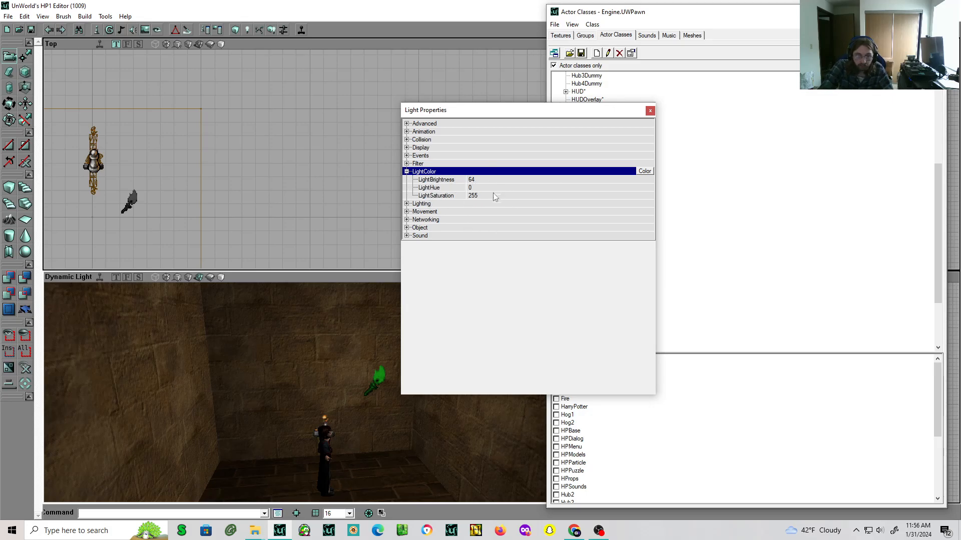
pyautogui.click(406, 204)
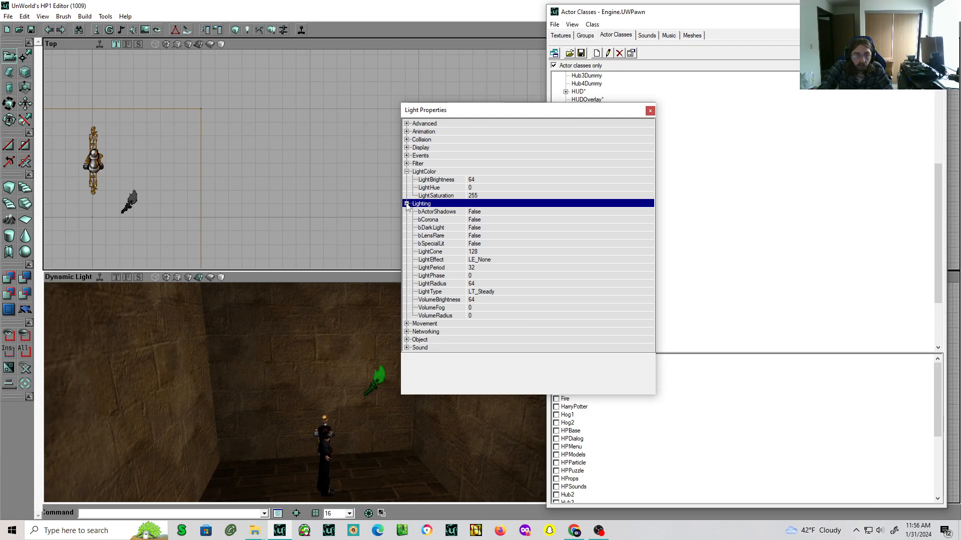
pyautogui.click(407, 203)
pyautogui.click(406, 172)
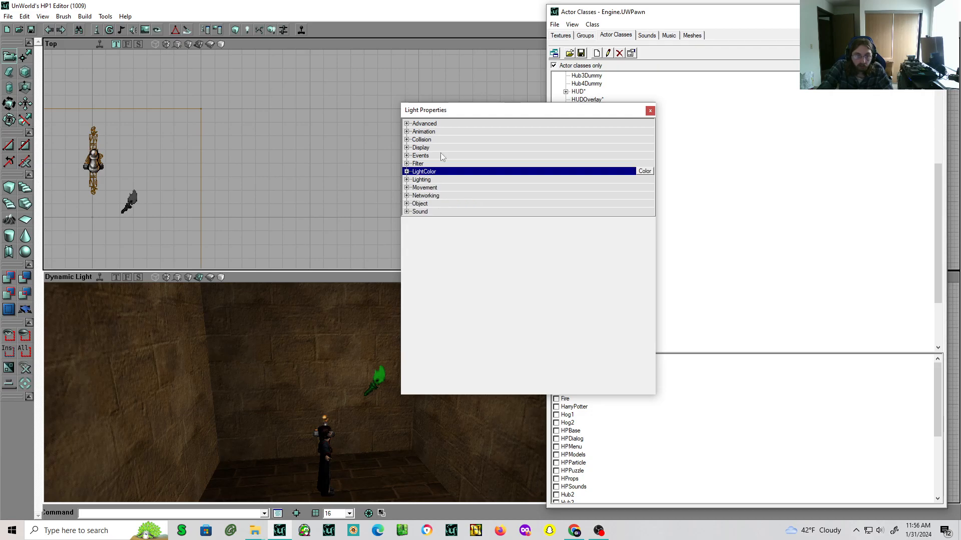
pyautogui.click(650, 111)
pyautogui.click(362, 470)
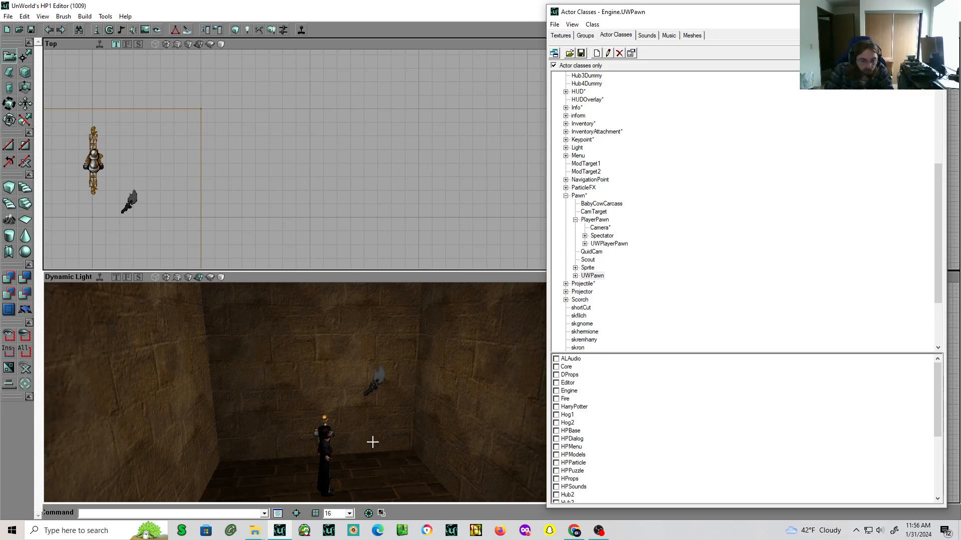
pyautogui.click(379, 379)
pyautogui.rightClick(379, 379)
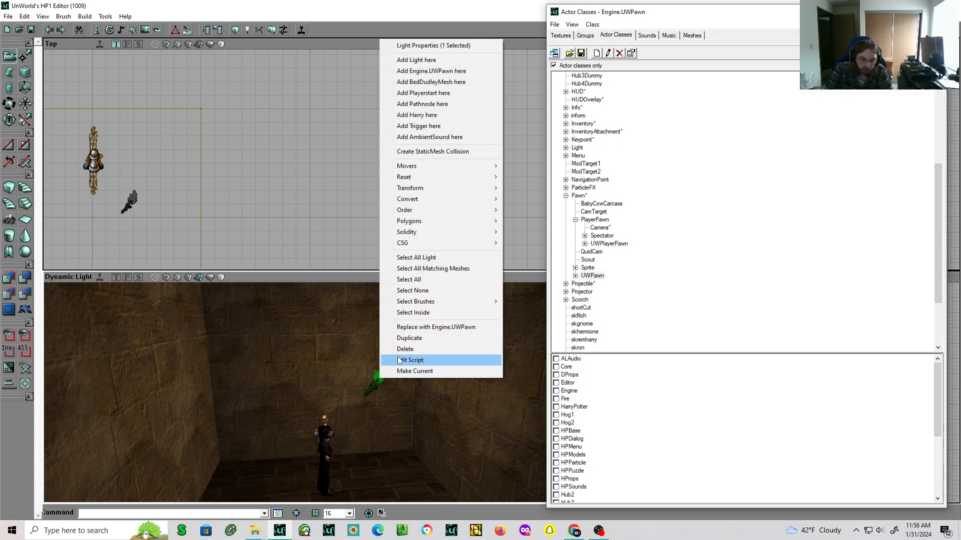
pyautogui.click(381, 439)
pyautogui.rightClick(378, 379)
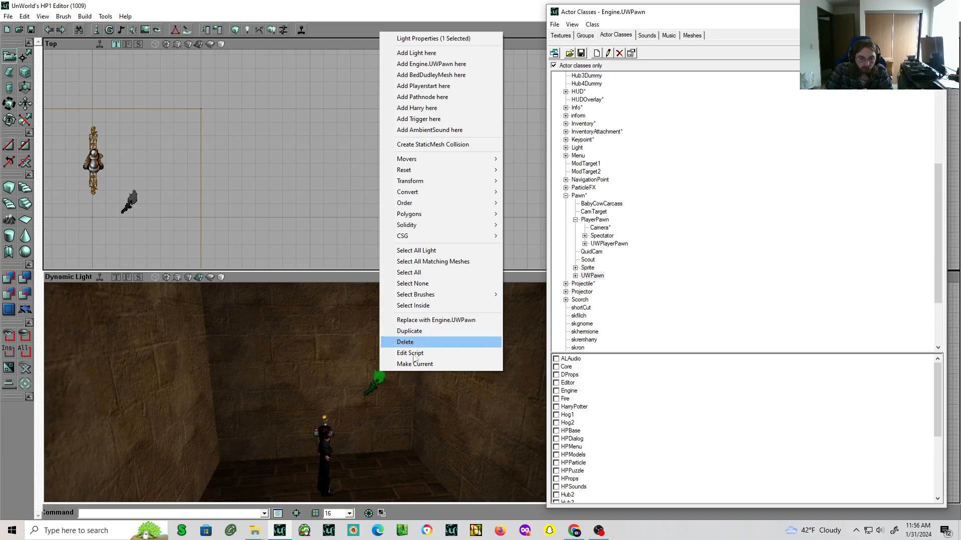
pyautogui.press('Escape')
pyautogui.click(368, 407)
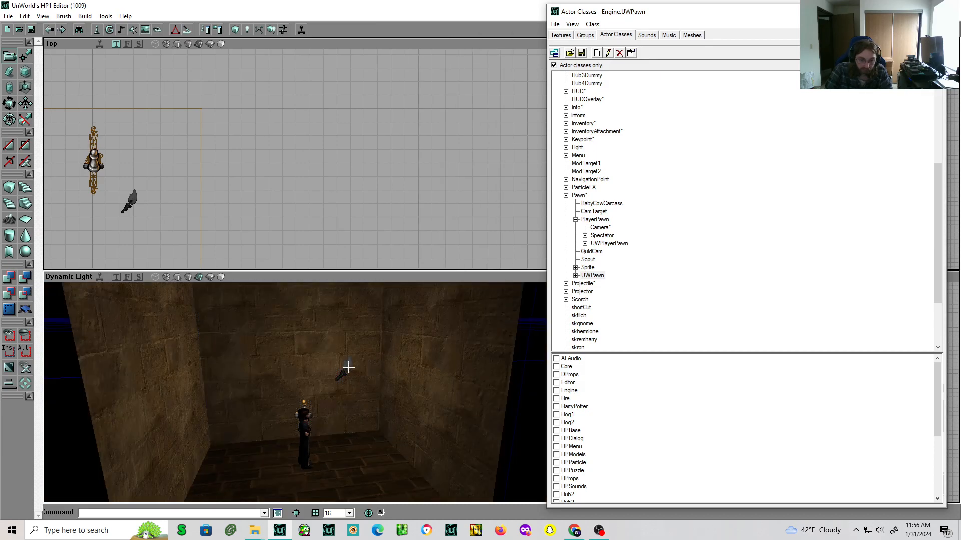
# Duplicate the light above the Harry character
pyautogui.moveTo(369, 407); pyautogui.dragTo(360, 407)
pyautogui.rightClick(380, 368)
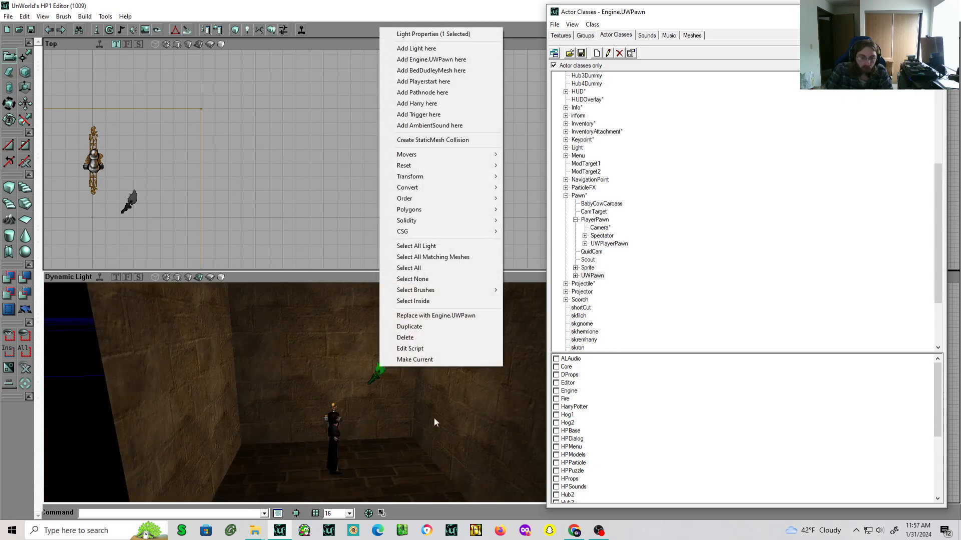
pyautogui.click(428, 328)
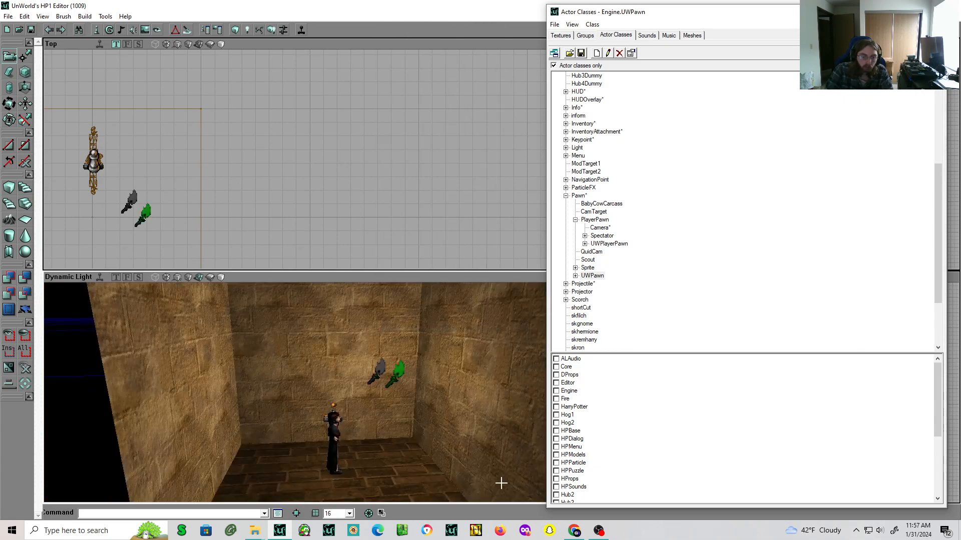
# Move the duplicated light to the opposite side of Harry, level with the original light, and deselect it
pyautogui.moveTo(365, 403); pyautogui.dragTo(401, 360)
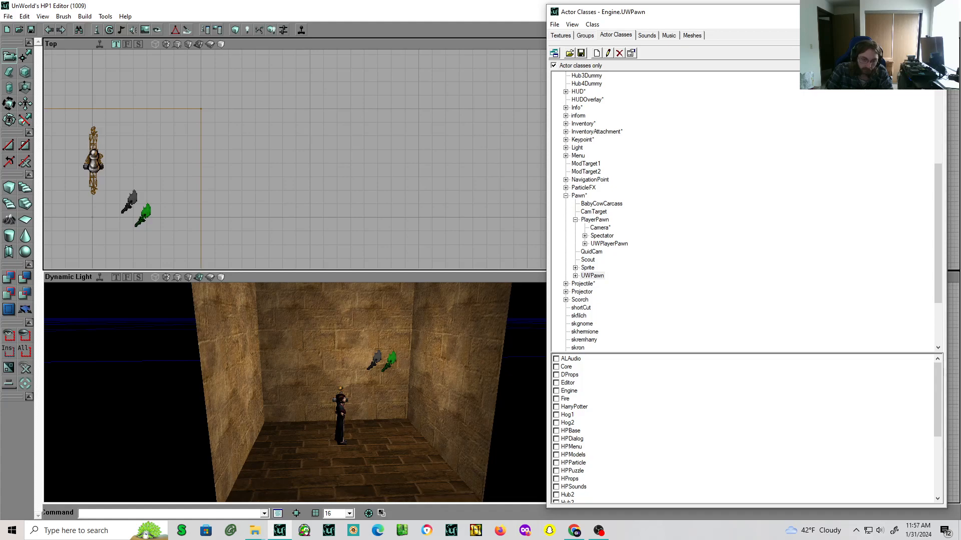
pyautogui.rightClick(397, 361)
pyautogui.moveTo(405, 440)
pyautogui.mouseDown()
pyautogui.moveTo(403, 408)
pyautogui.moveTo(403, 443)
pyautogui.moveTo(403, 425)
pyautogui.mouseUp()
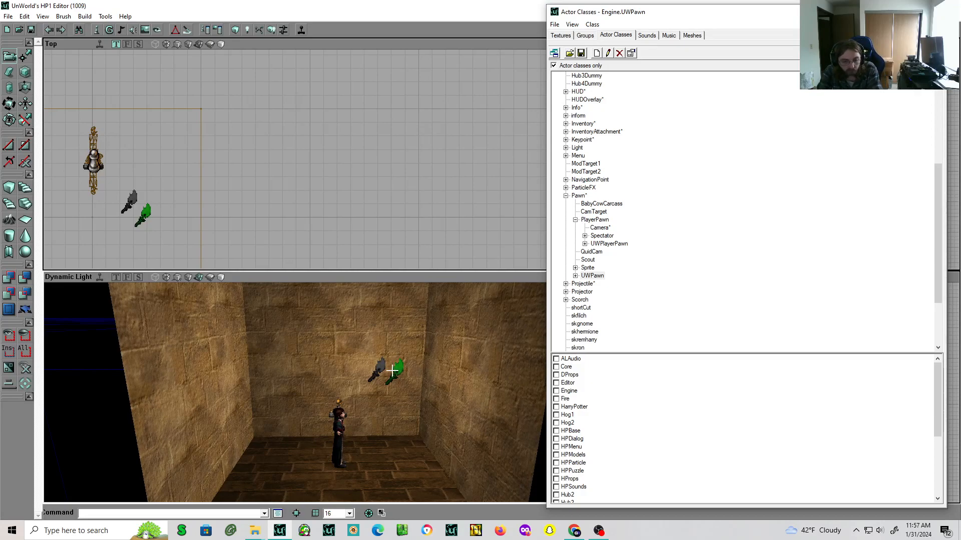
pyautogui.keyDown('ctrl'); pyautogui.moveTo(399, 371); pyautogui.dragTo(280, 383); pyautogui.keyUp('ctrl')
pyautogui.moveTo(325, 430); pyautogui.dragTo(302, 405)
pyautogui.keyDown('ctrl'); pyautogui.moveTo(281, 375); pyautogui.dragTo(305, 360); pyautogui.keyUp('ctrl')
pyautogui.click(373, 427)
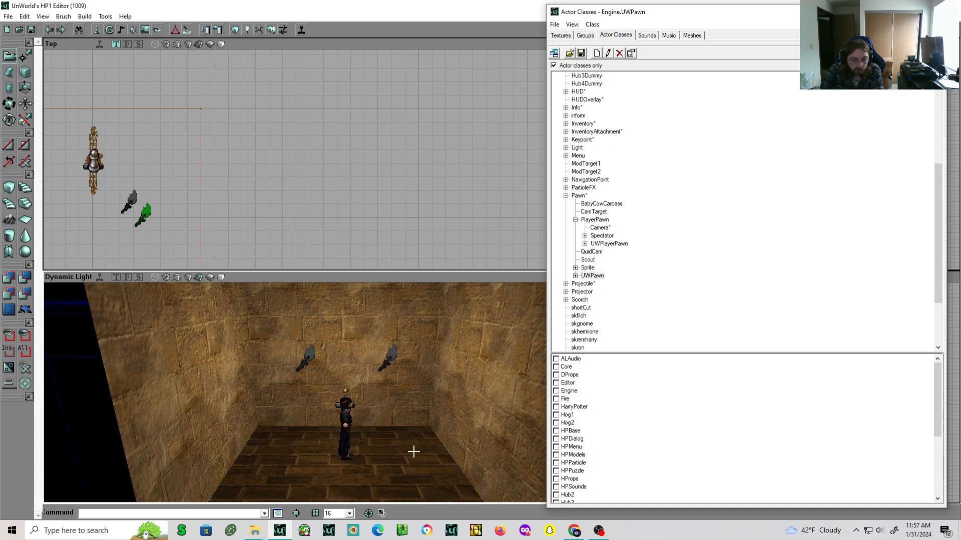
# Rebuild the whole level with both lights in place and view the lit room
pyautogui.click(84, 17)
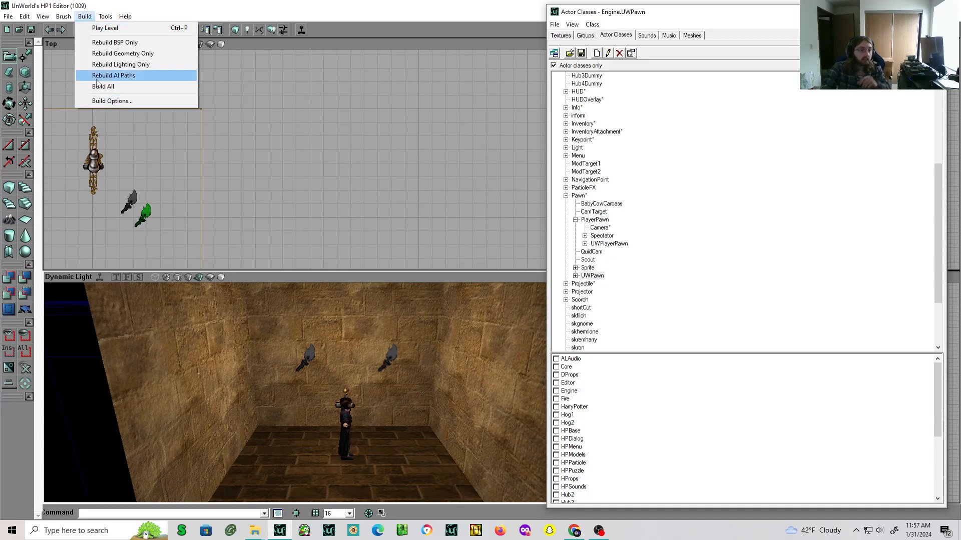
pyautogui.click(113, 87)
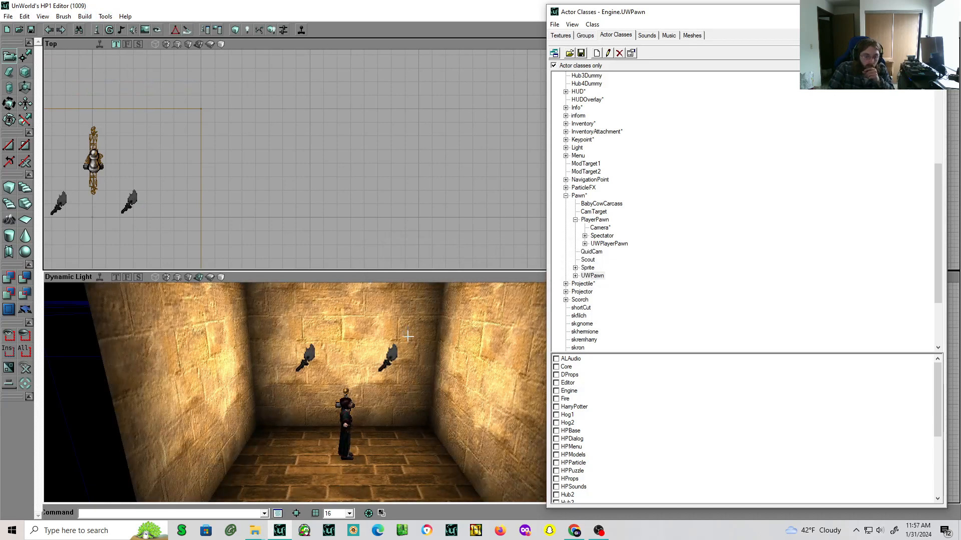
pyautogui.moveTo(423, 435); pyautogui.dragTo(442, 444)
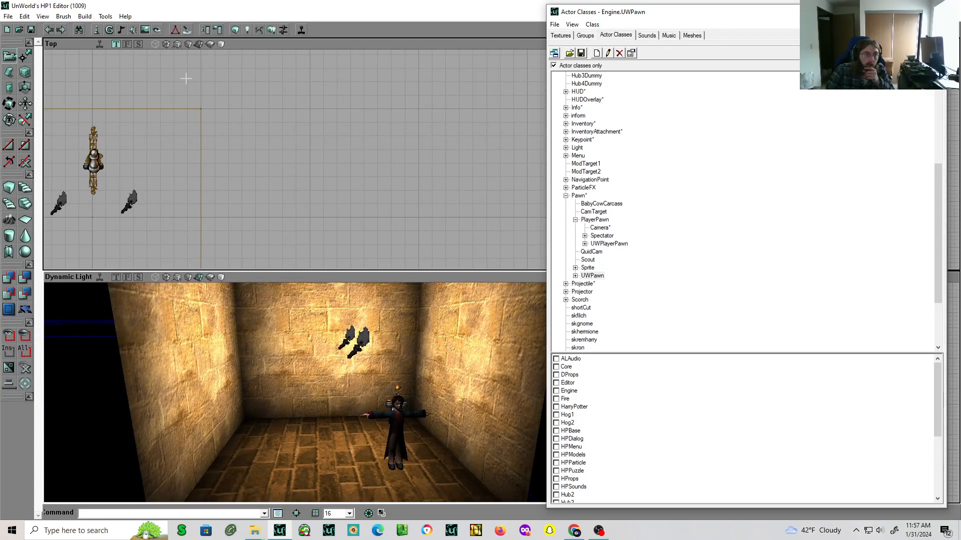
# Save the level as a map file named test in the game's Maps folder
pyautogui.click(8, 16)
pyautogui.click(40, 76)
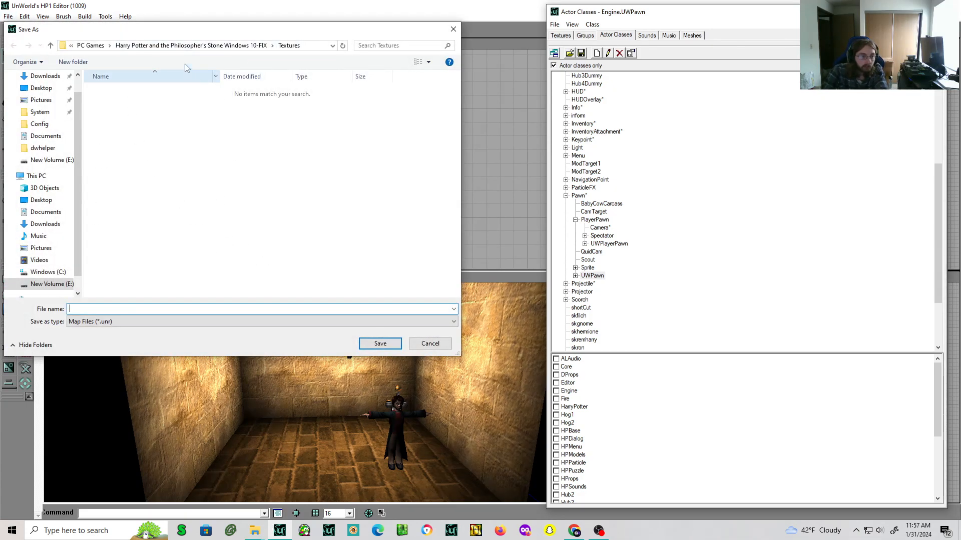
pyautogui.click(178, 45)
pyautogui.doubleClick(109, 112)
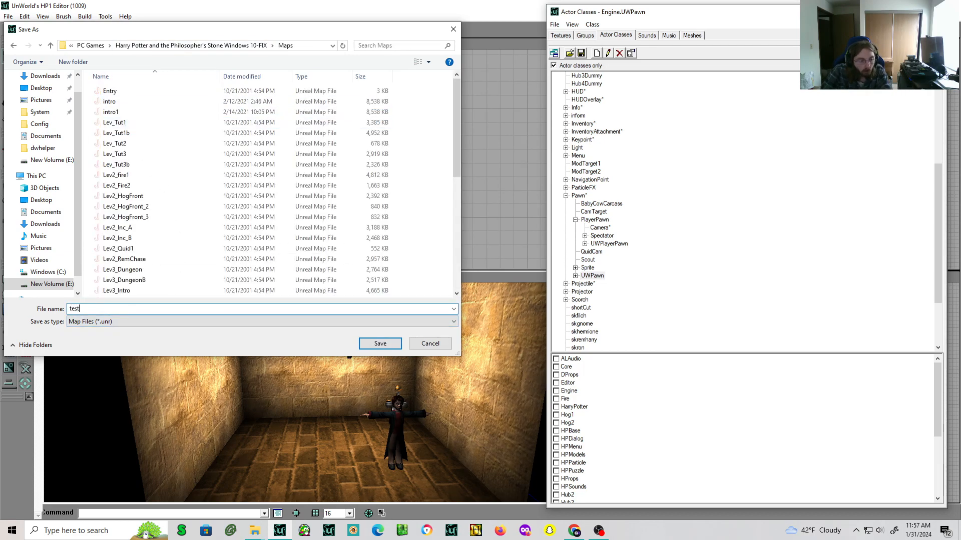
pyautogui.click(391, 346)
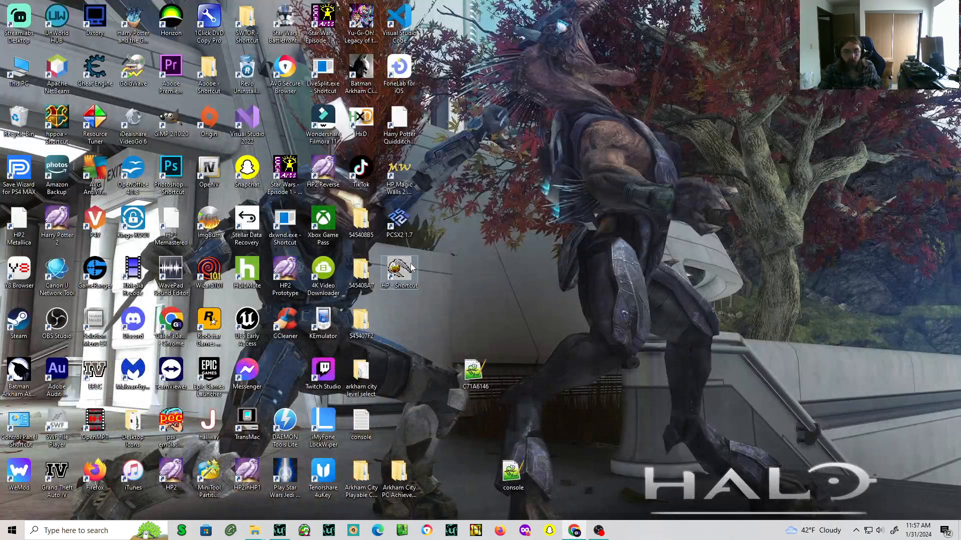
# Launch the HP1 game from its desktop shortcut and start the Forest Edge level from the level selection
pyautogui.doubleClick(410, 267)
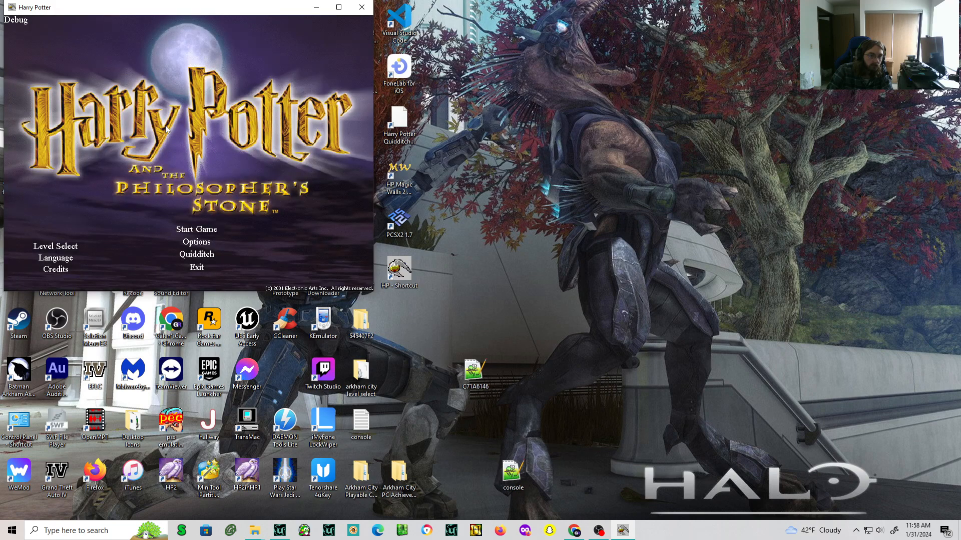
pyautogui.click(198, 244)
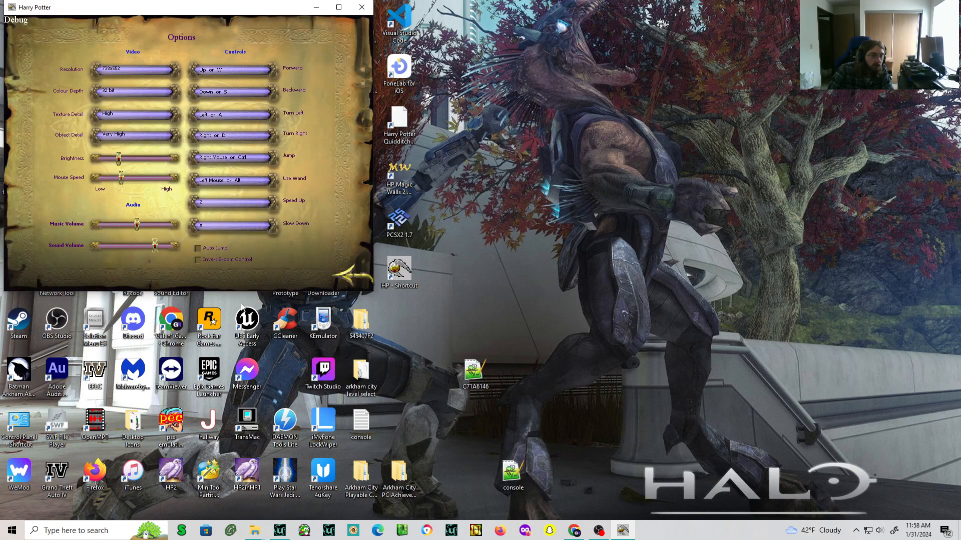
pyautogui.click(350, 275)
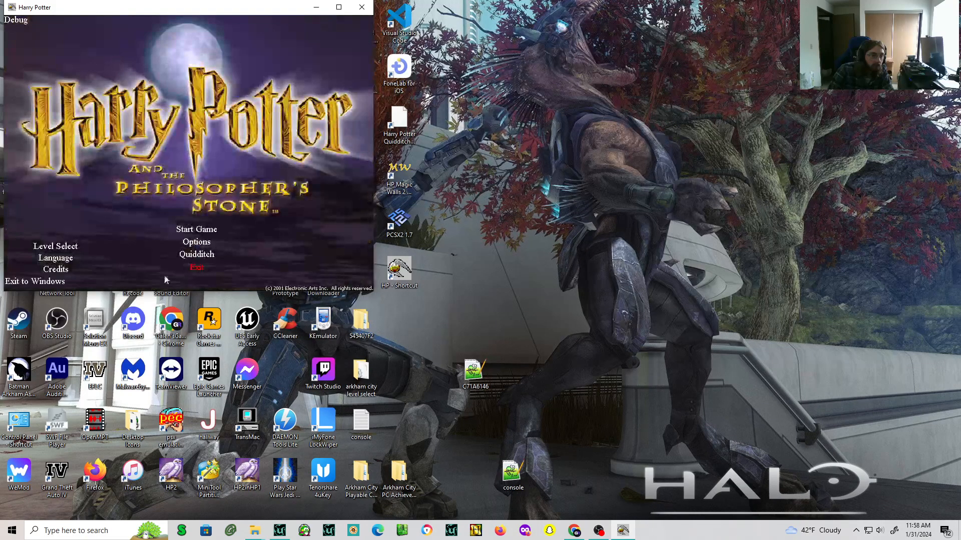
pyautogui.click(63, 247)
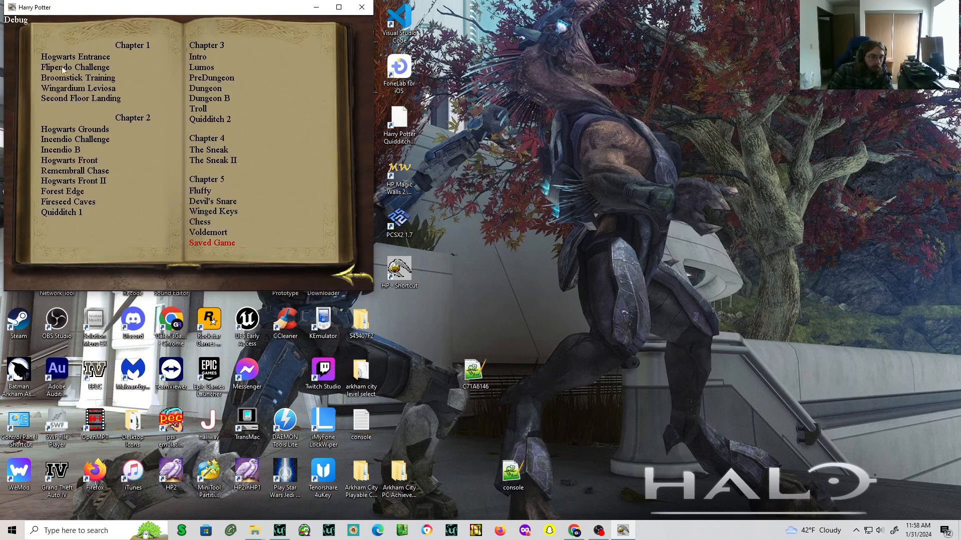
pyautogui.click(72, 191)
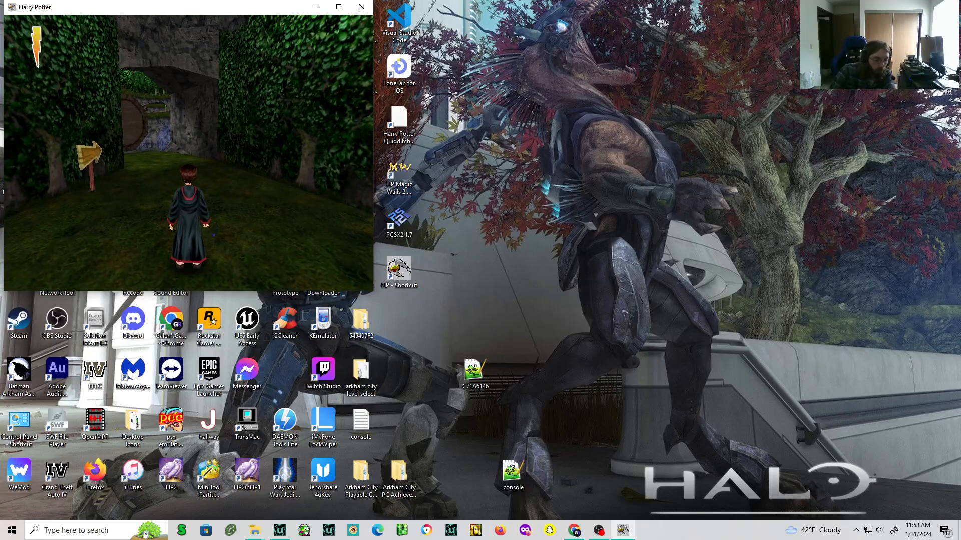
# Load the custom map with the console command "open test" and try out Harry's controls in the room
pyautogui.press('`')
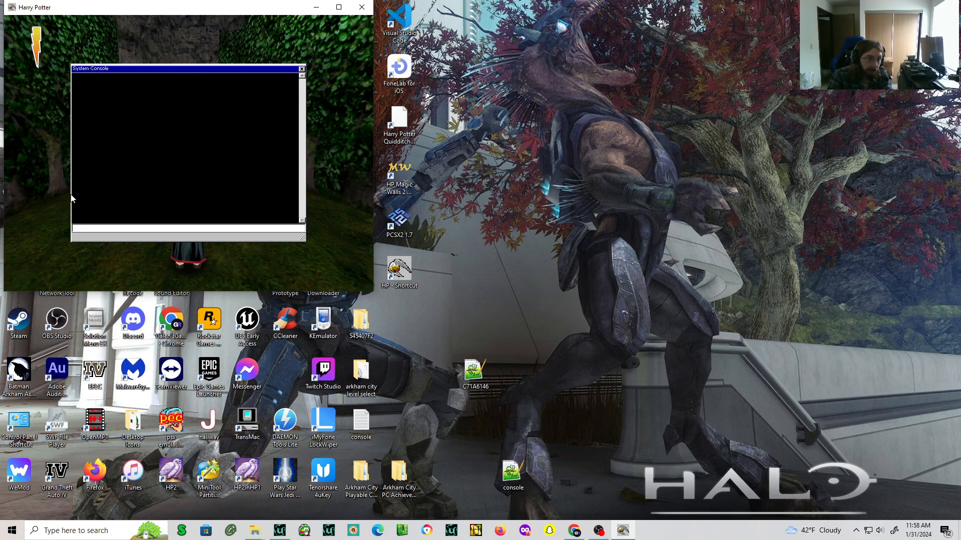
pyautogui.press('`')
pyautogui.press('`')
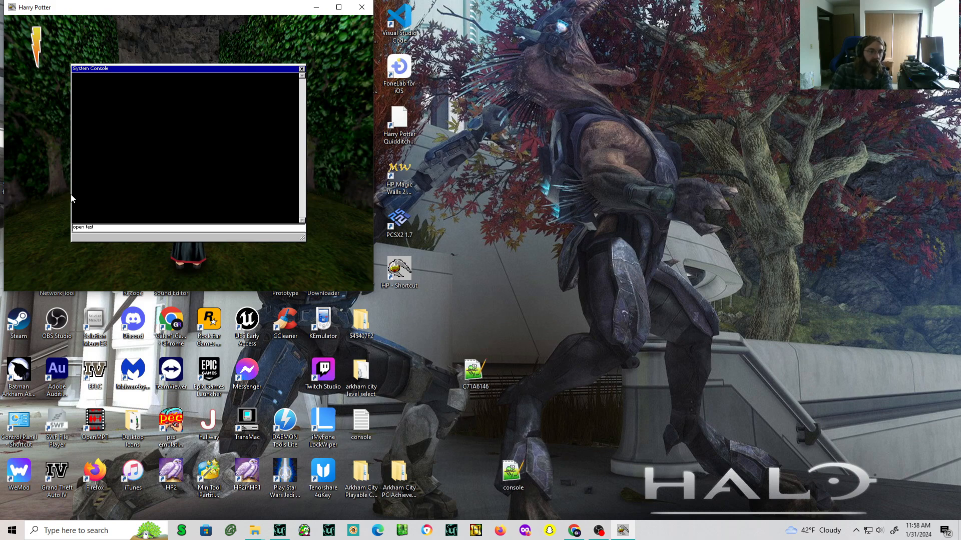
pyautogui.write('open test')
pyautogui.press('Return')
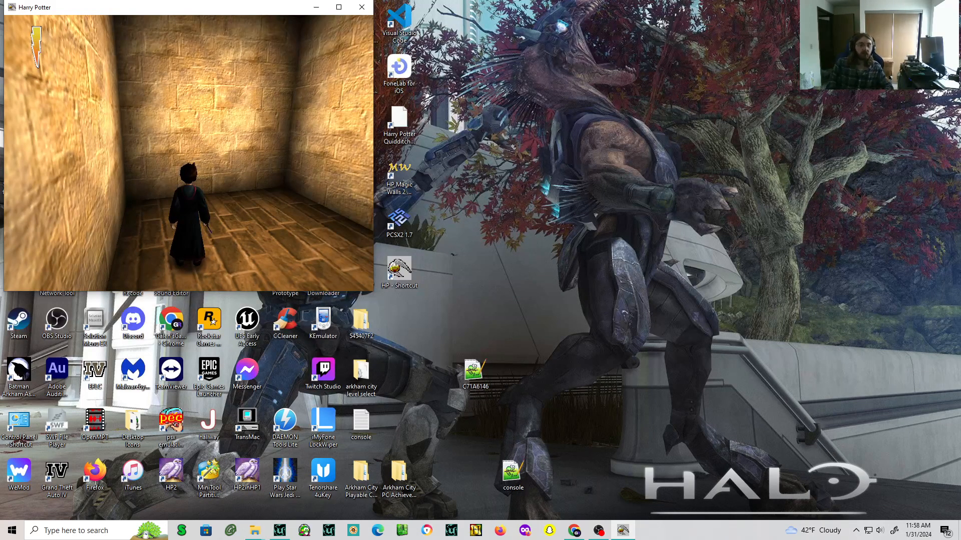
pyautogui.click(188, 153)
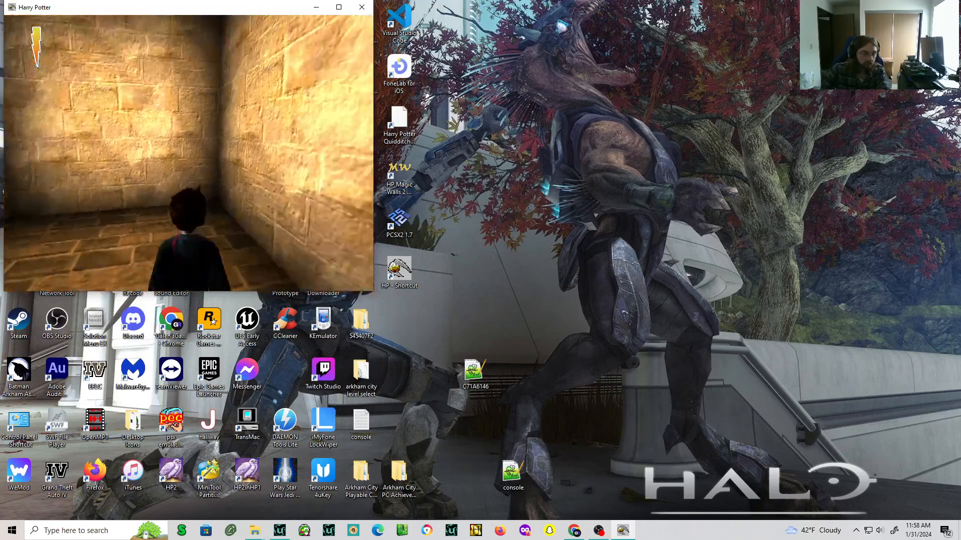
pyautogui.press('space')
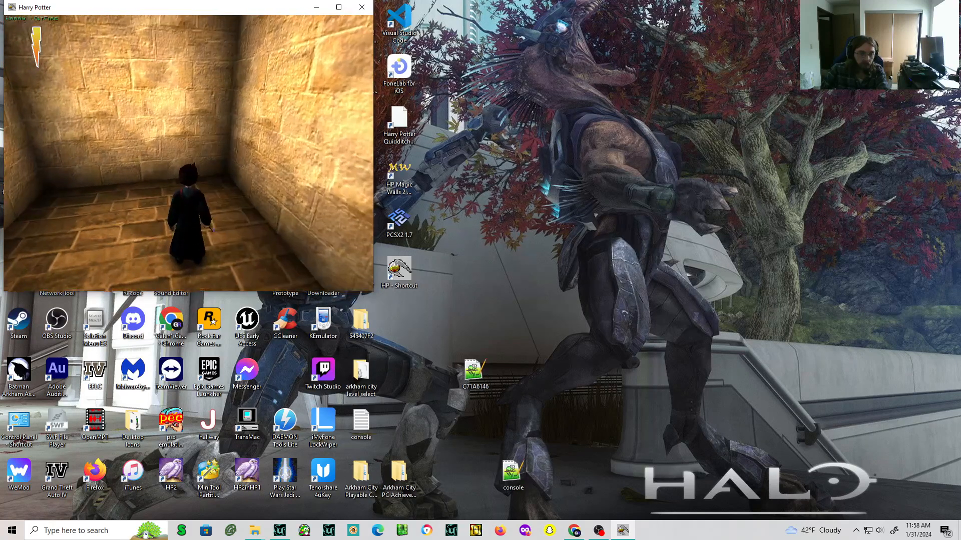